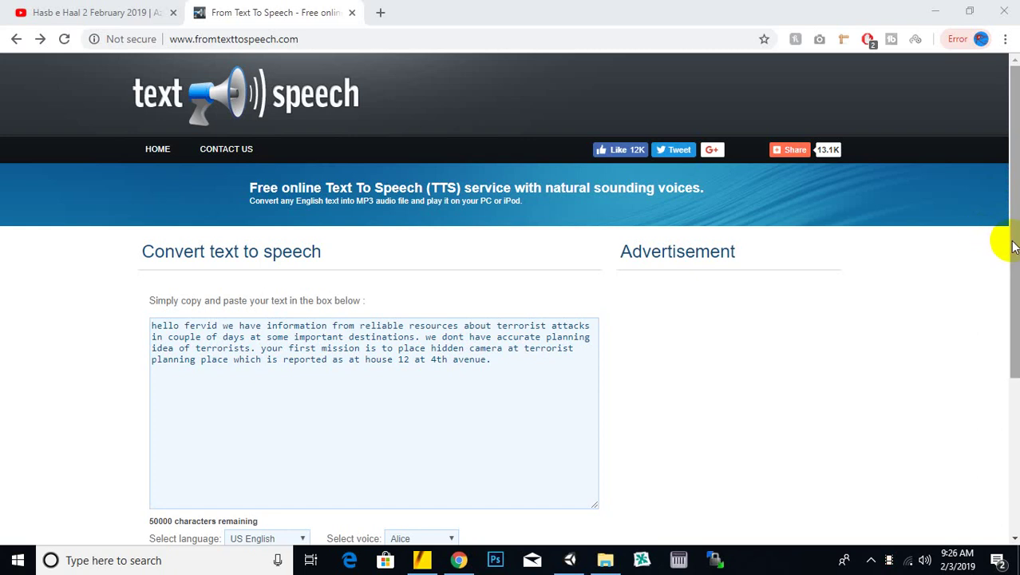
Step: Review the briefing text by selecting the whole passage and the phrase 'information from reliable resources'
{"action": "left_click_drag", "start_coordinate": [1012, 246], "coordinate": [1017, 244]}
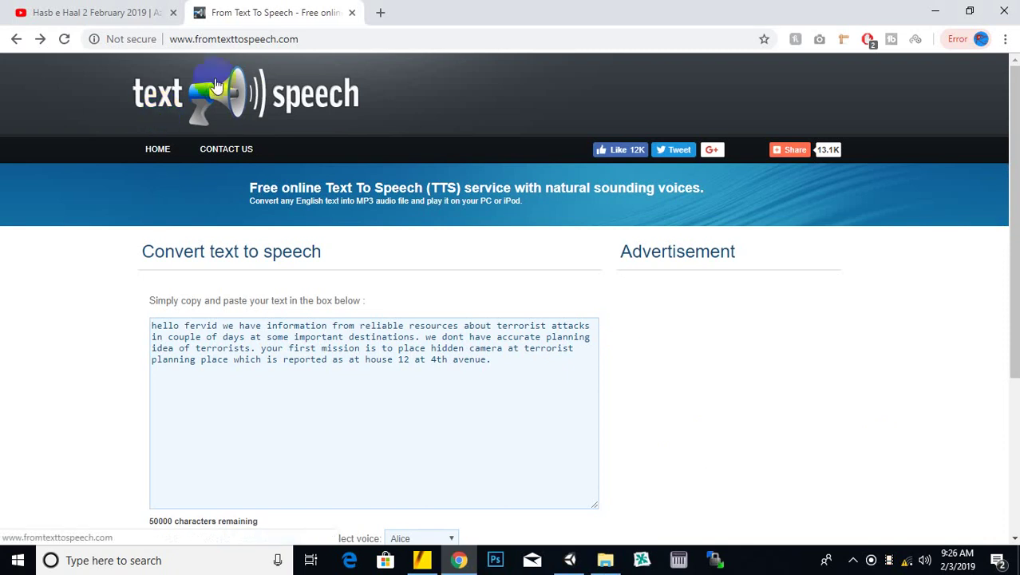
{"action": "left_click", "coordinate": [326, 40]}
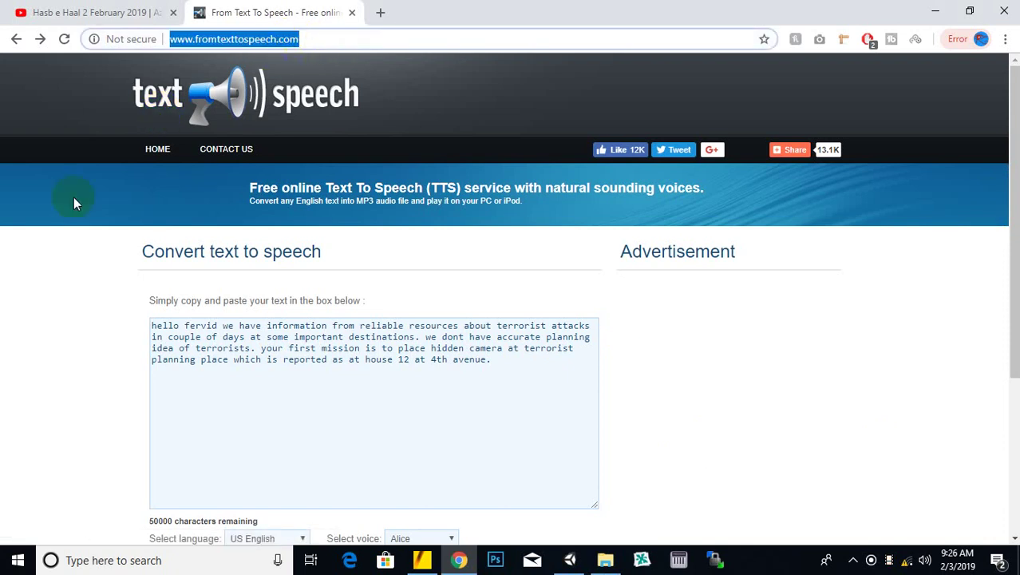
{"action": "left_click", "coordinate": [20, 267]}
{"action": "left_click", "coordinate": [254, 326]}
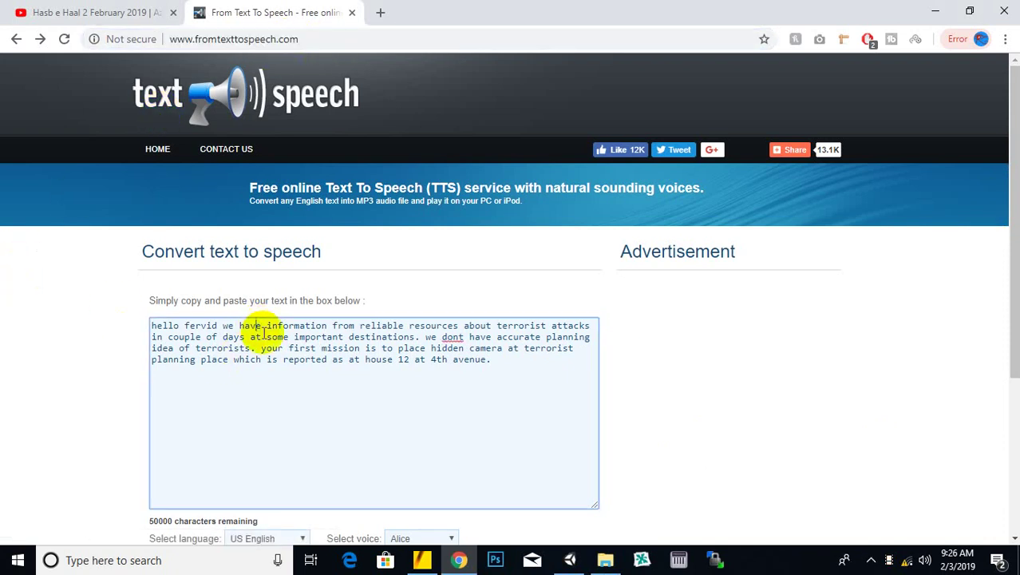
{"action": "left_click", "coordinate": [510, 366]}
{"action": "left_click_drag", "start_coordinate": [510, 367], "coordinate": [156, 325]}
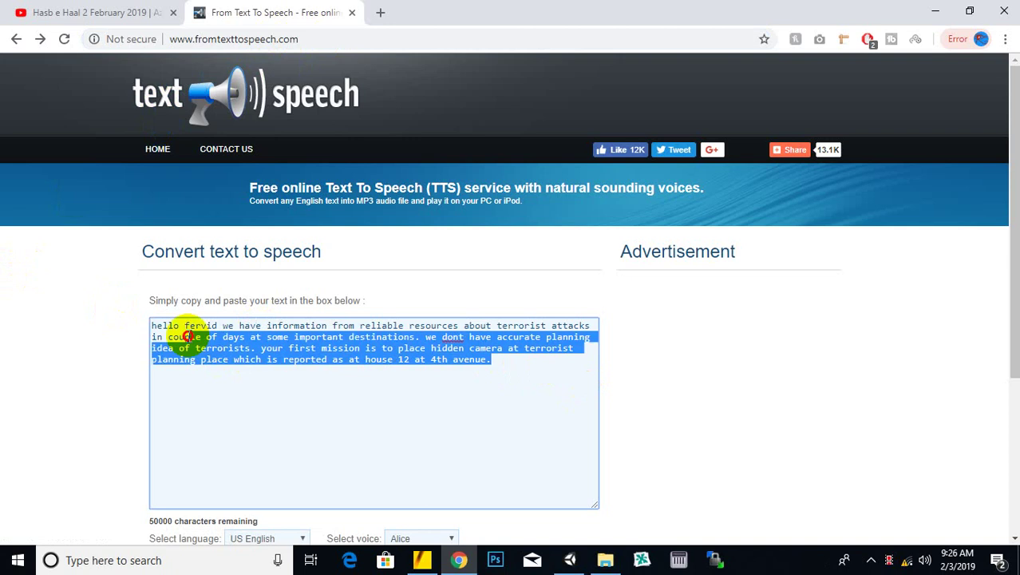
{"action": "left_click", "coordinate": [112, 340]}
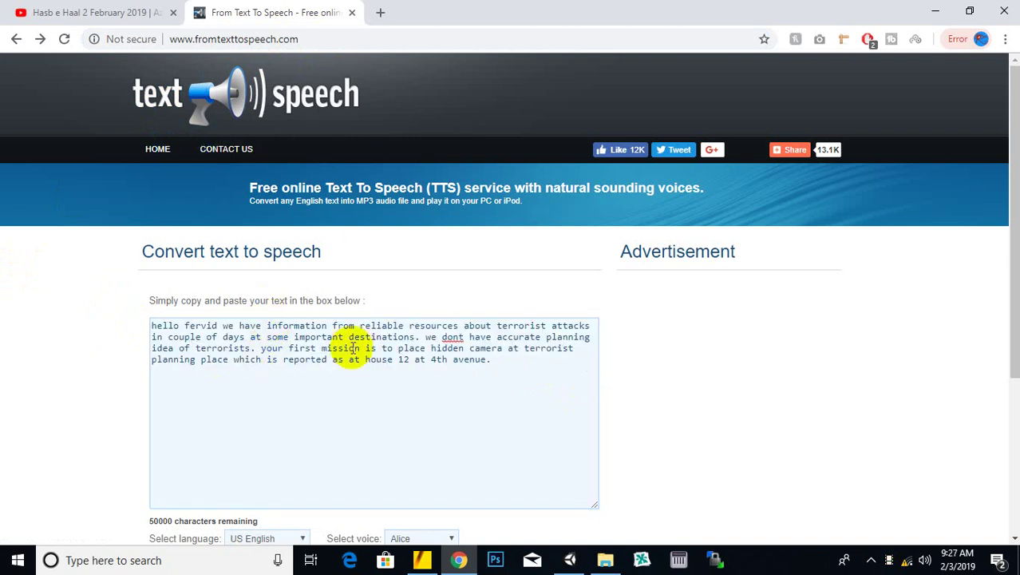
{"action": "left_click_drag", "start_coordinate": [267, 326], "coordinate": [467, 326]}
{"action": "left_click", "coordinate": [467, 358]}
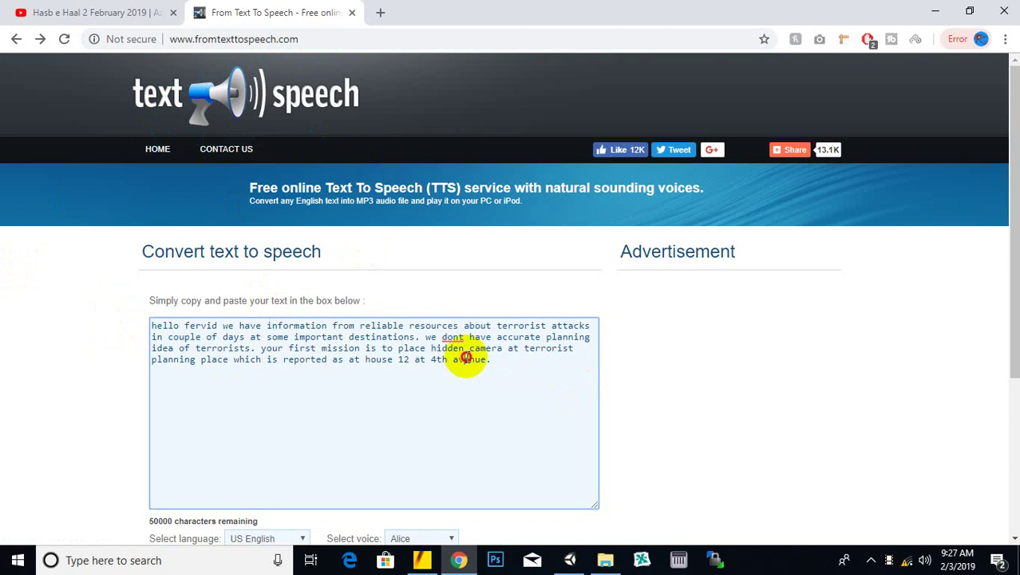
Step: Check the Create Audio File button below the unchanged text, then switch to Sony Vegas
{"action": "scroll", "coordinate": [204, 353], "scroll_direction": "down", "scroll_amount": 3}
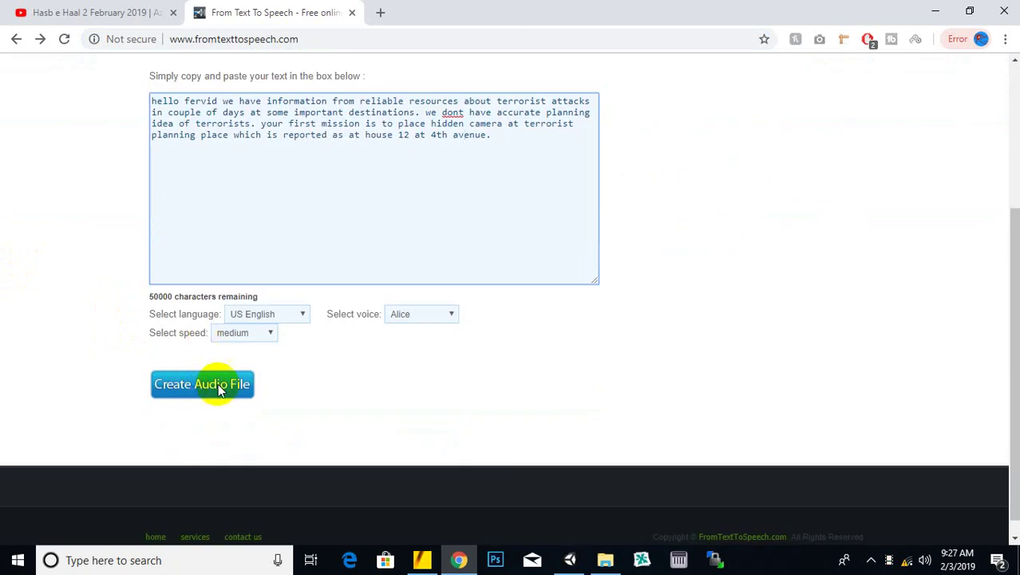
{"action": "scroll", "coordinate": [455, 399], "scroll_direction": "up", "scroll_amount": 3}
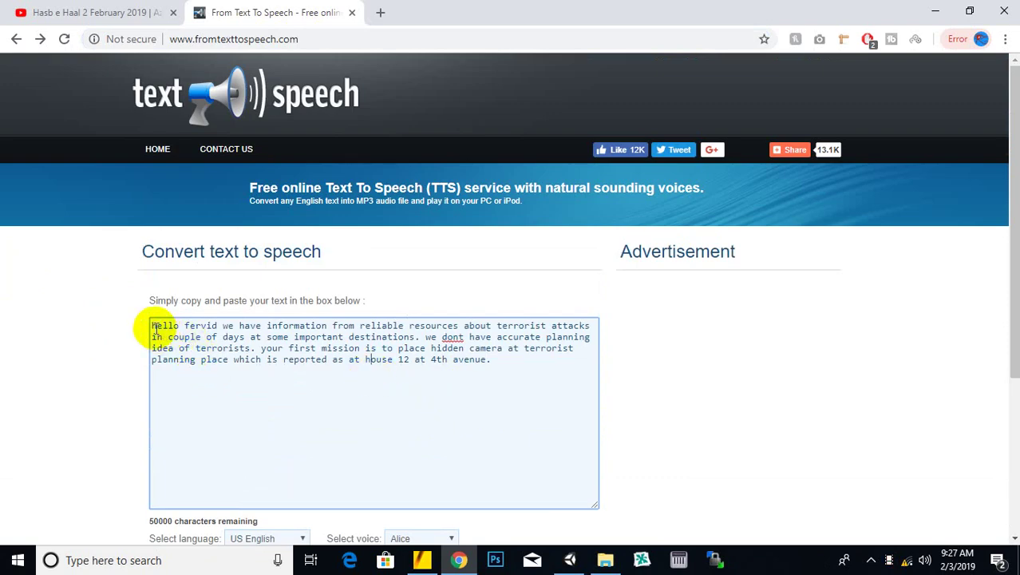
{"action": "left_click_drag", "start_coordinate": [153, 323], "coordinate": [524, 359]}
{"action": "left_click", "coordinate": [479, 388]}
{"action": "scroll", "coordinate": [479, 388], "scroll_direction": "down", "scroll_amount": 3}
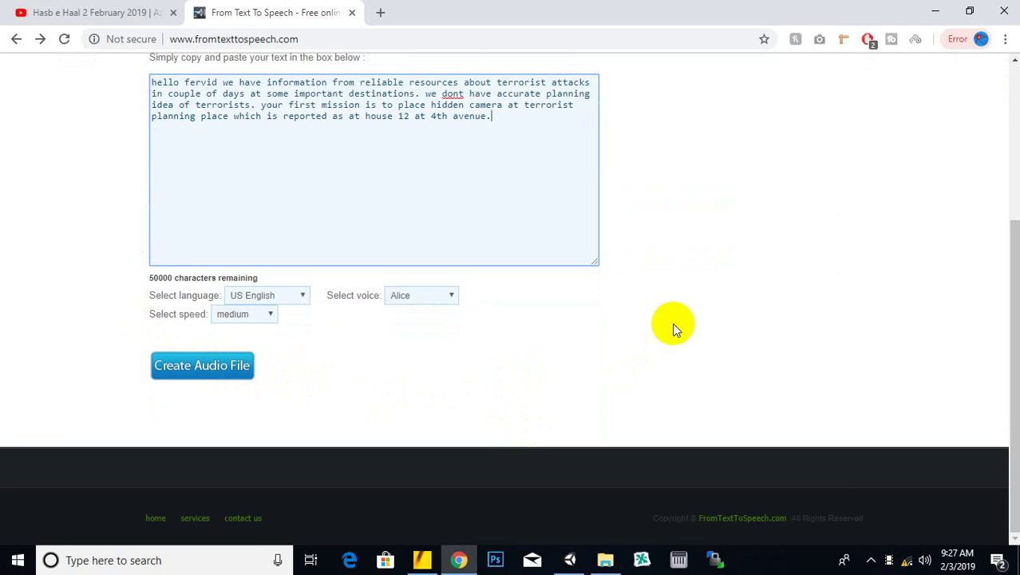
{"action": "scroll", "coordinate": [673, 329], "scroll_direction": "up", "scroll_amount": 3}
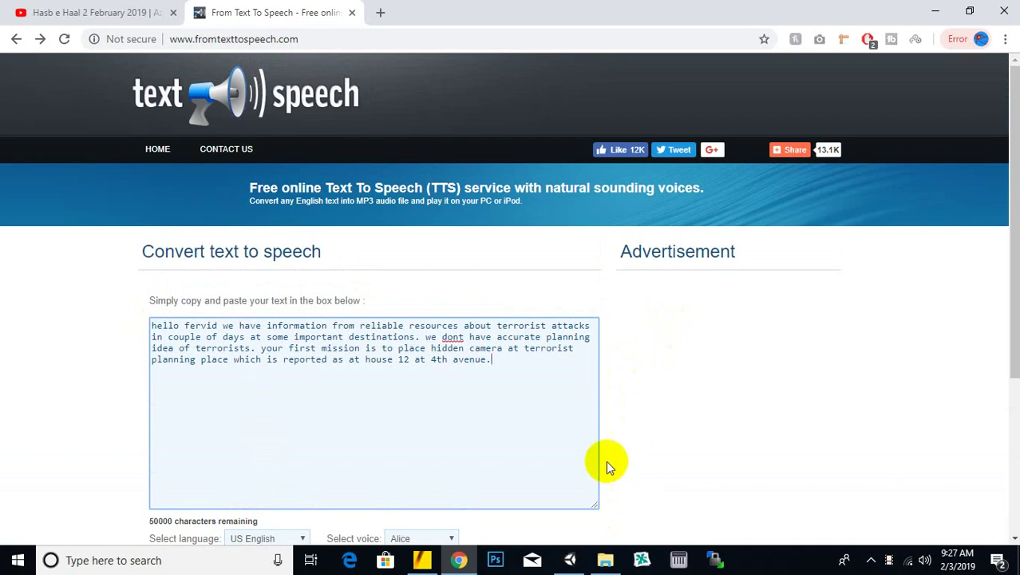
{"action": "left_click", "coordinate": [425, 562]}
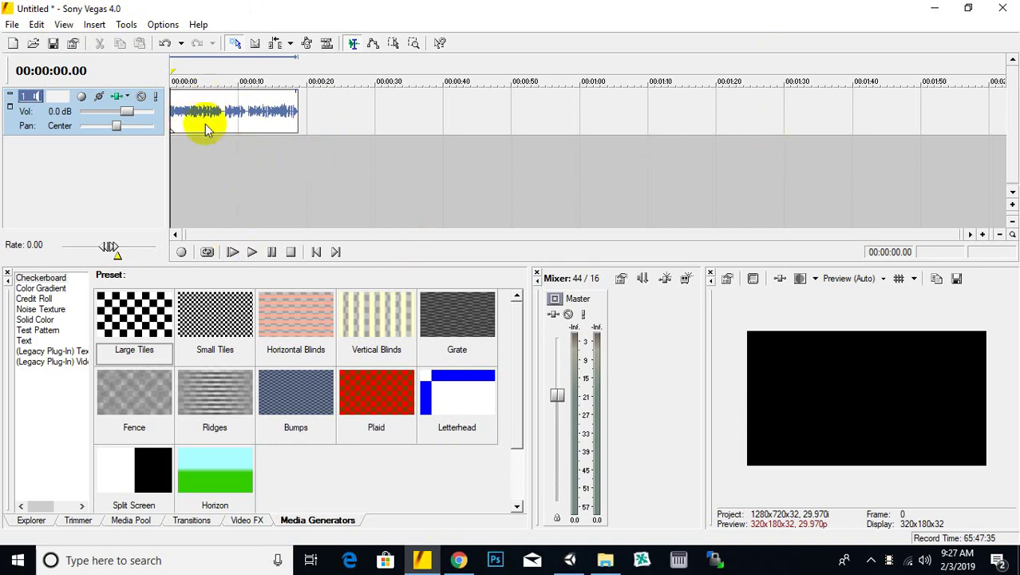
{"action": "left_click", "coordinate": [252, 253]}
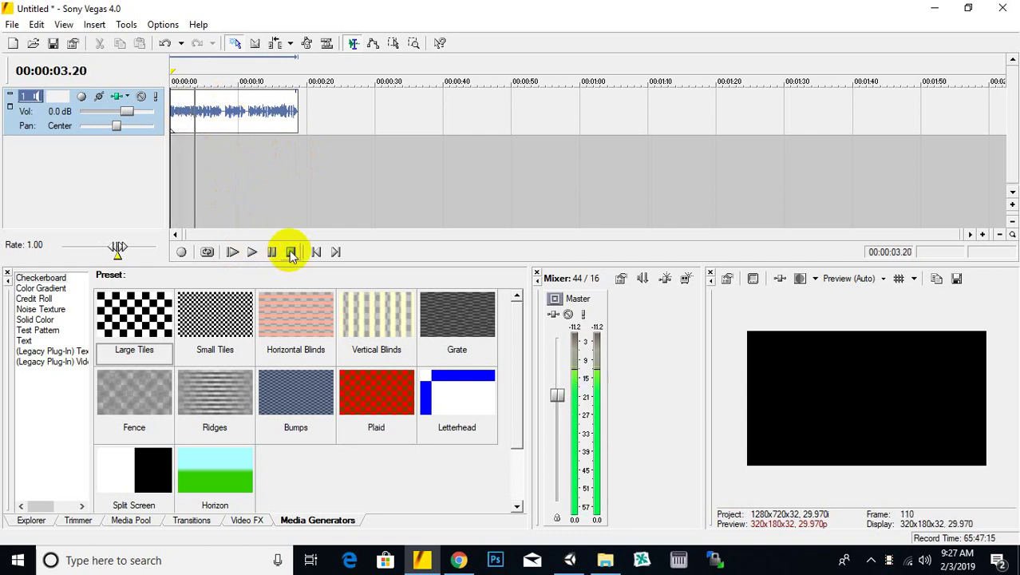
{"action": "left_click", "coordinate": [292, 253]}
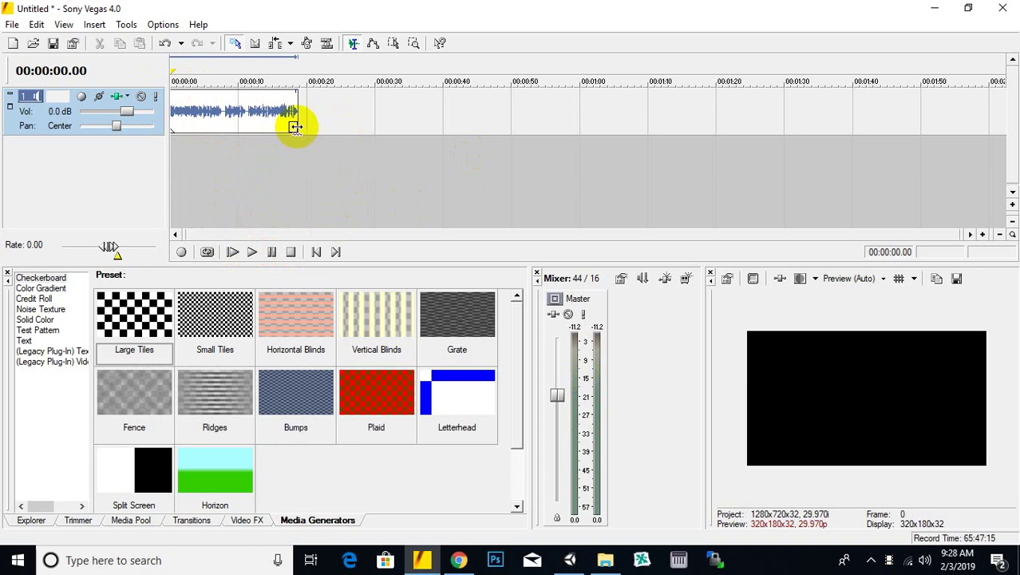
Step: Extend the voice clip's event to end just past 0:20, then preview the playback
{"action": "left_click_drag", "start_coordinate": [295, 127], "coordinate": [328, 128]}
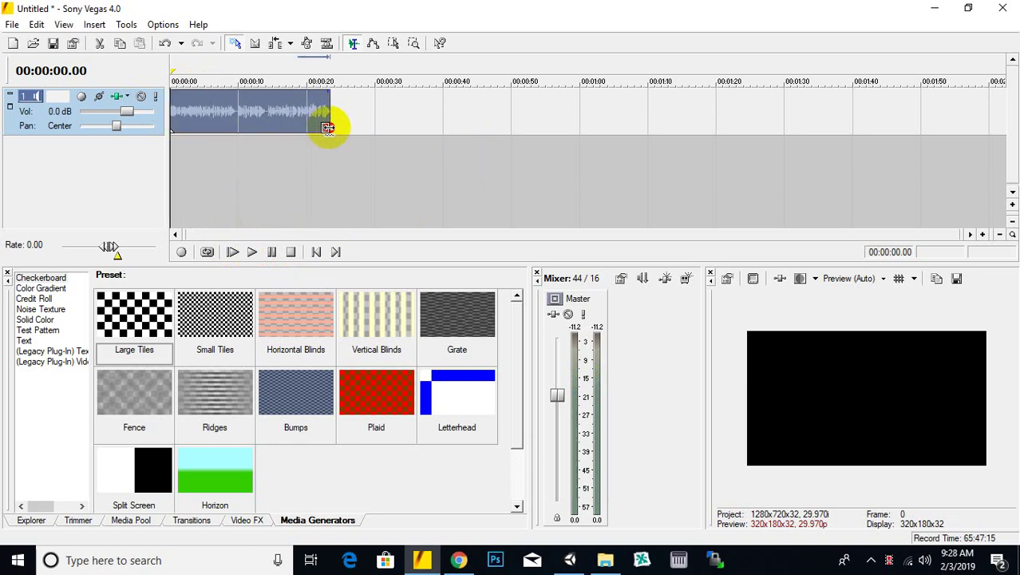
{"action": "left_click", "coordinate": [252, 253]}
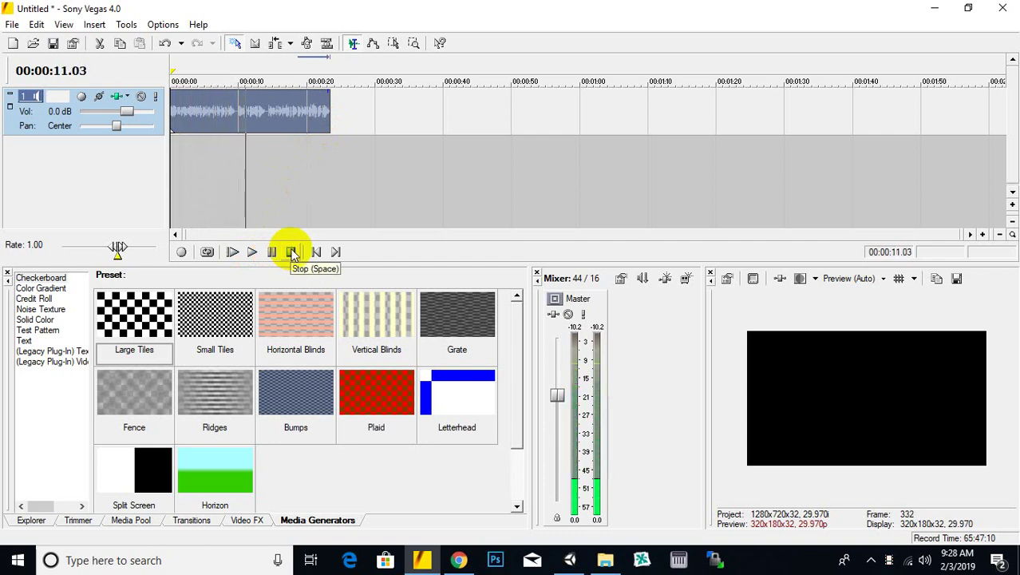
{"action": "left_click", "coordinate": [292, 252]}
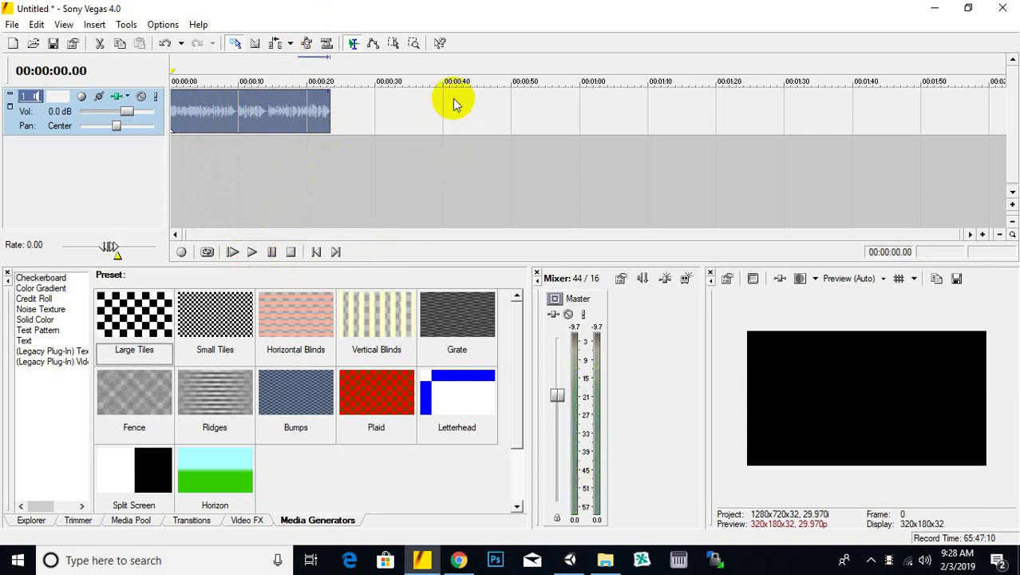
Step: Browse Desktop > gameaudio > backgroundaudios to check its three music files, then return to the text-to-speech site
{"action": "left_click", "coordinate": [617, 561]}
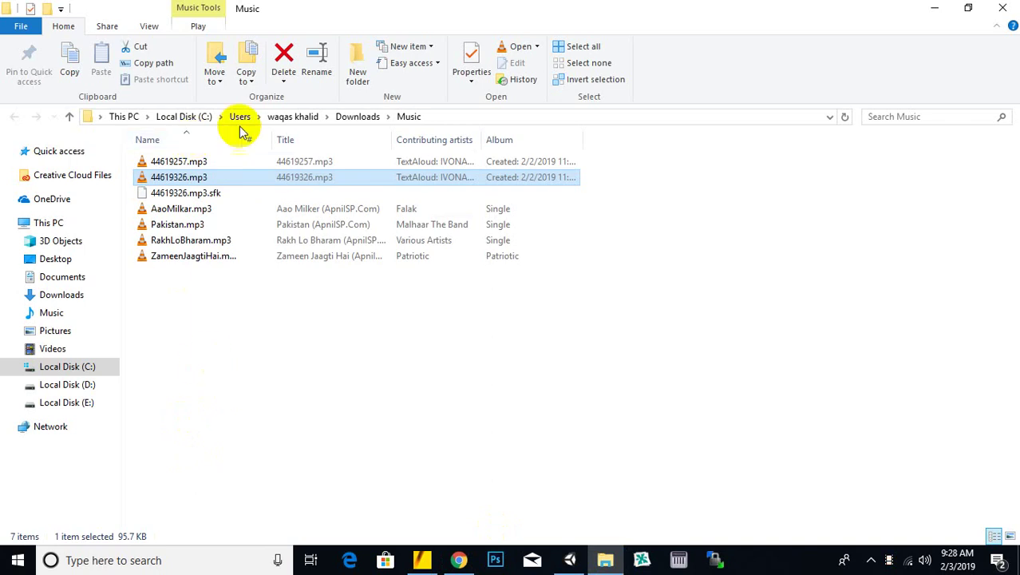
{"action": "left_click", "coordinate": [340, 117]}
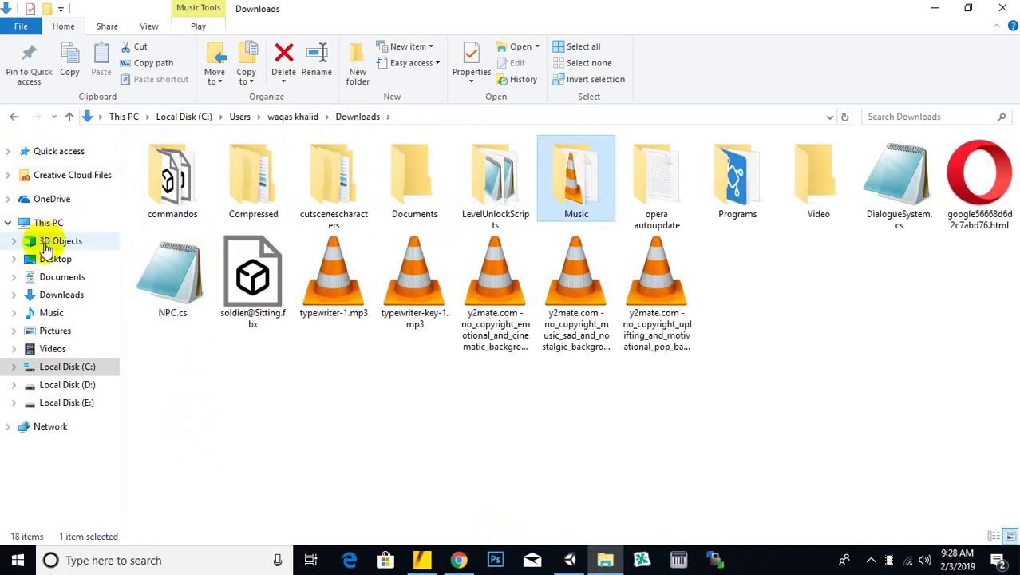
{"action": "left_click", "coordinate": [50, 259]}
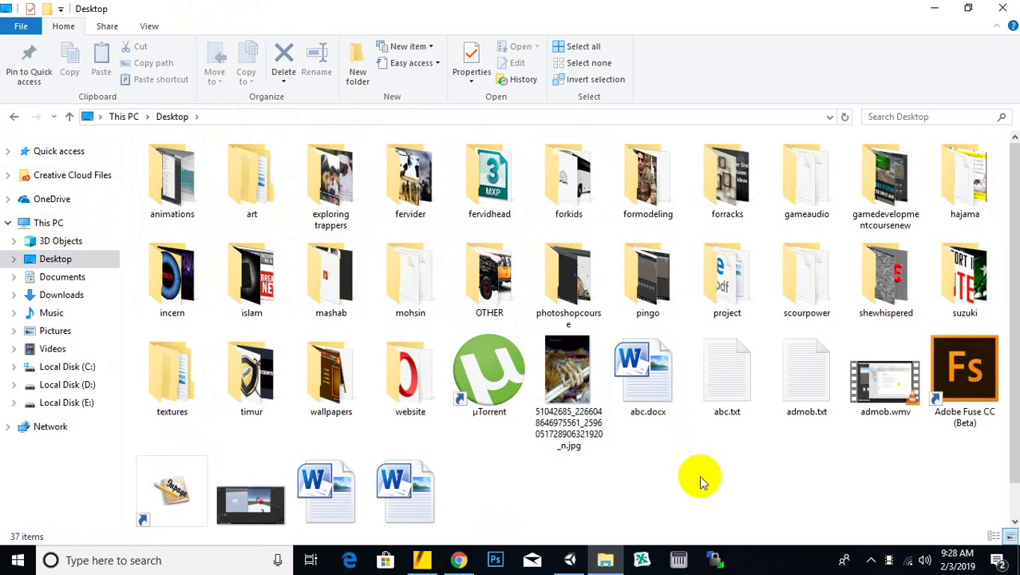
{"action": "left_click", "coordinate": [786, 182]}
{"action": "double_click", "coordinate": [786, 182]}
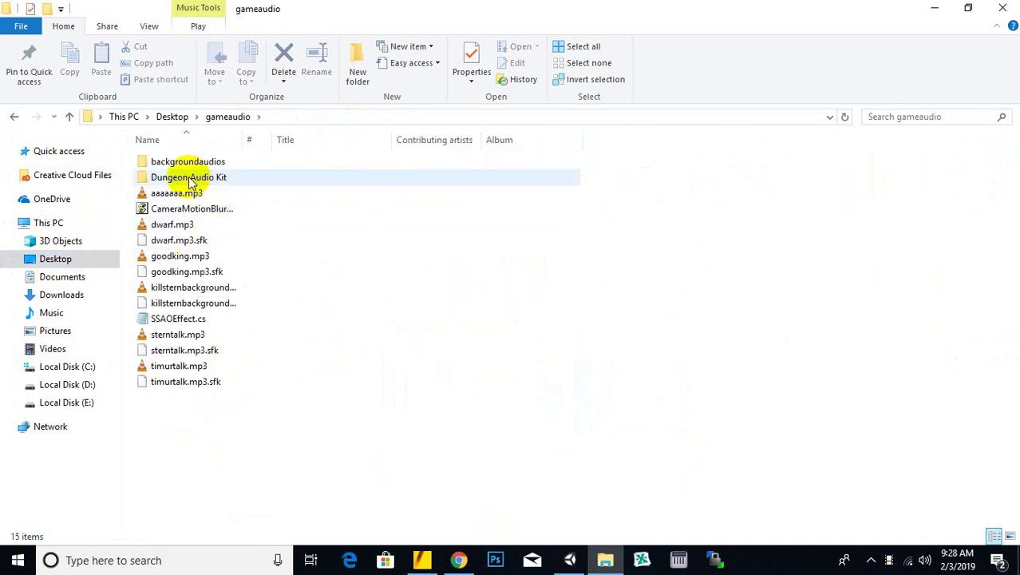
{"action": "double_click", "coordinate": [196, 162]}
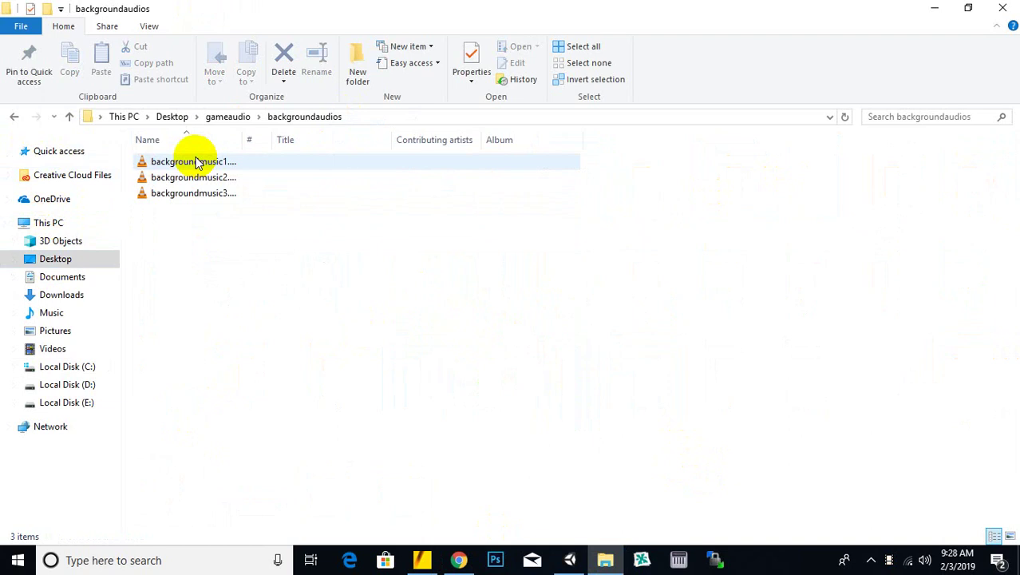
{"action": "left_click", "coordinate": [197, 162]}
{"action": "left_click", "coordinate": [265, 255]}
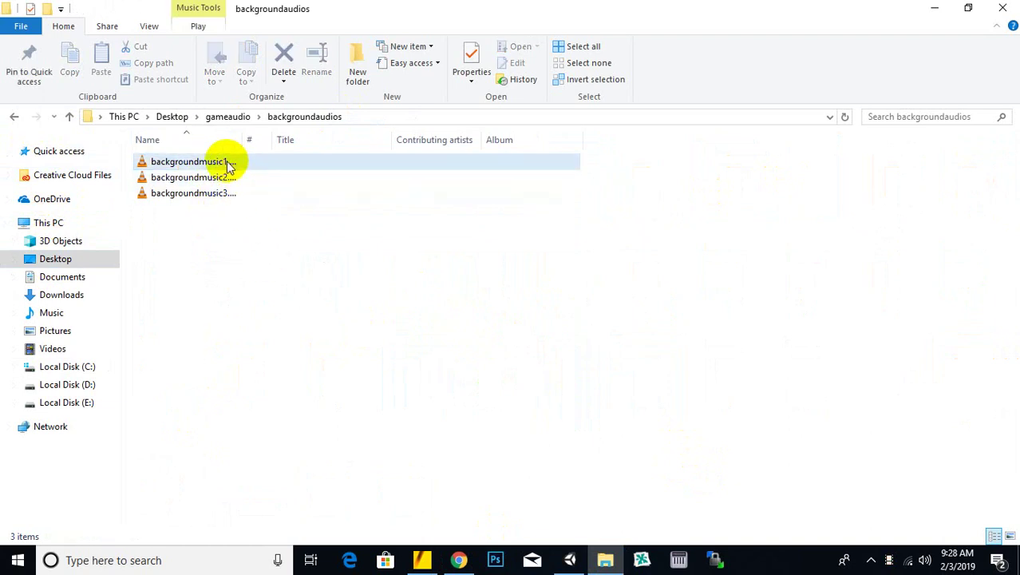
{"action": "left_click", "coordinate": [226, 232]}
{"action": "left_click", "coordinate": [459, 561]}
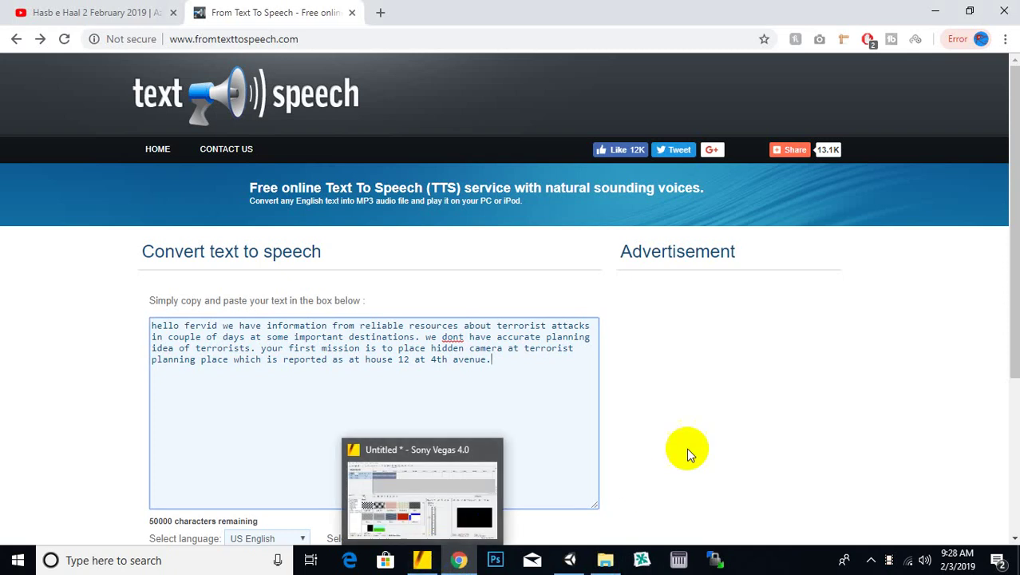
Step: Go to YouTube and search for 'without copyright music'
{"action": "left_click", "coordinate": [271, 39]}
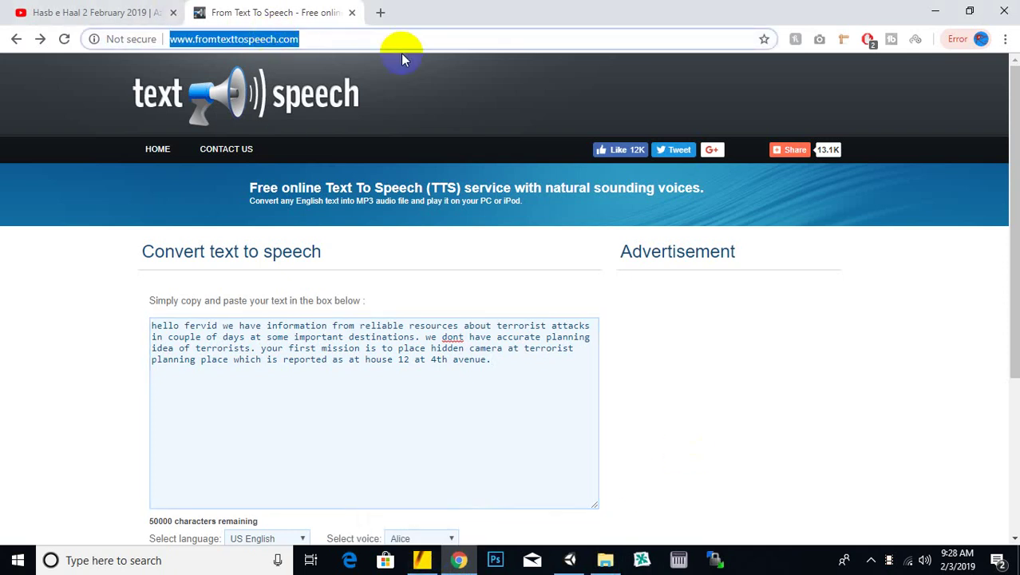
{"action": "type", "text": "yo"}
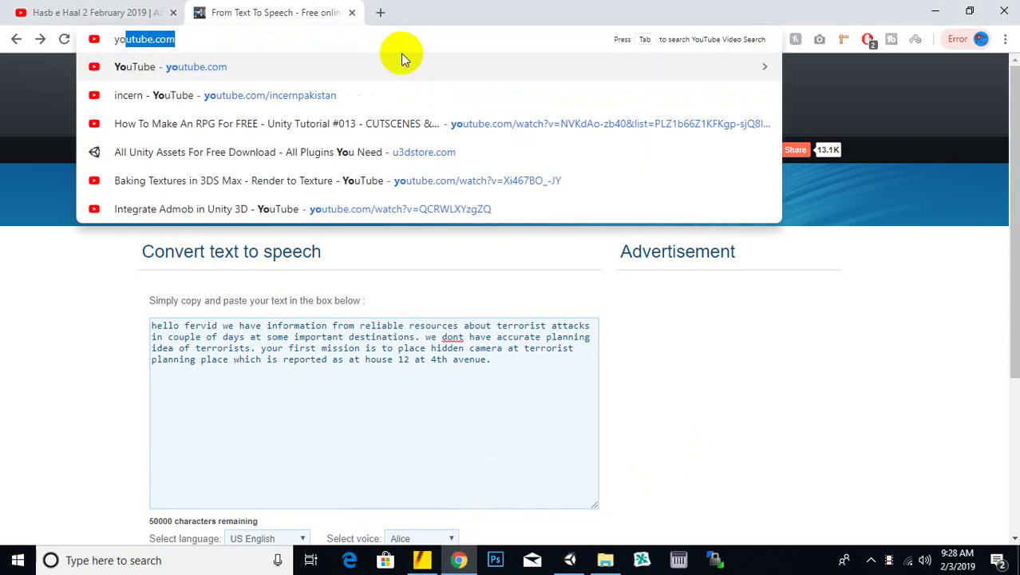
{"action": "key", "text": "Return"}
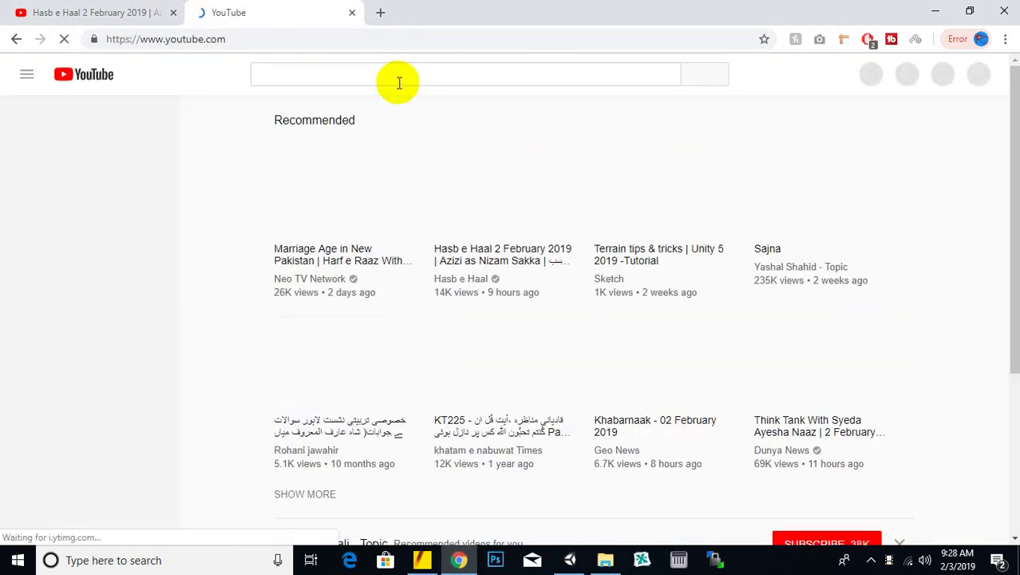
{"action": "left_click", "coordinate": [398, 74]}
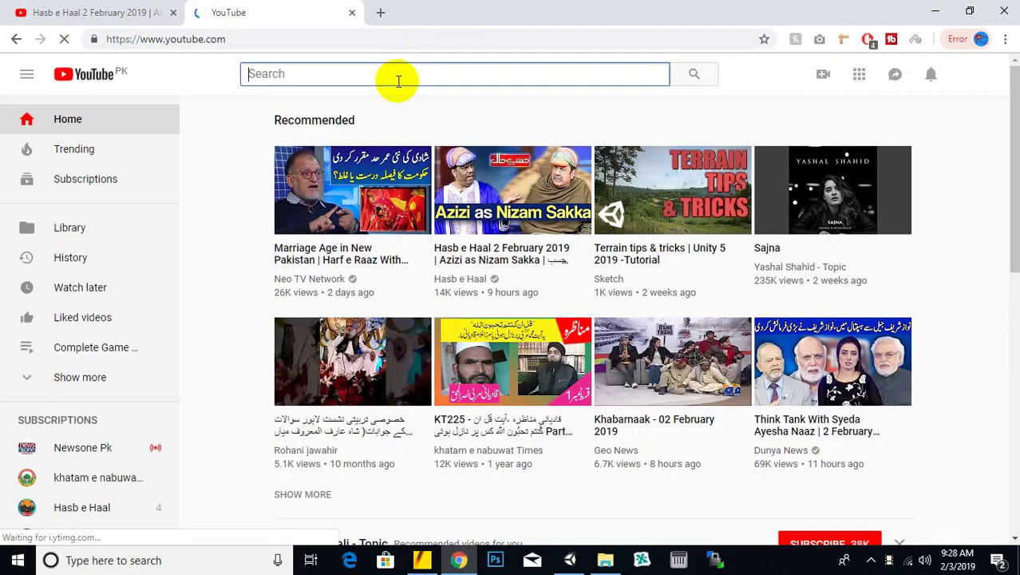
{"action": "type", "text": "with ou"}
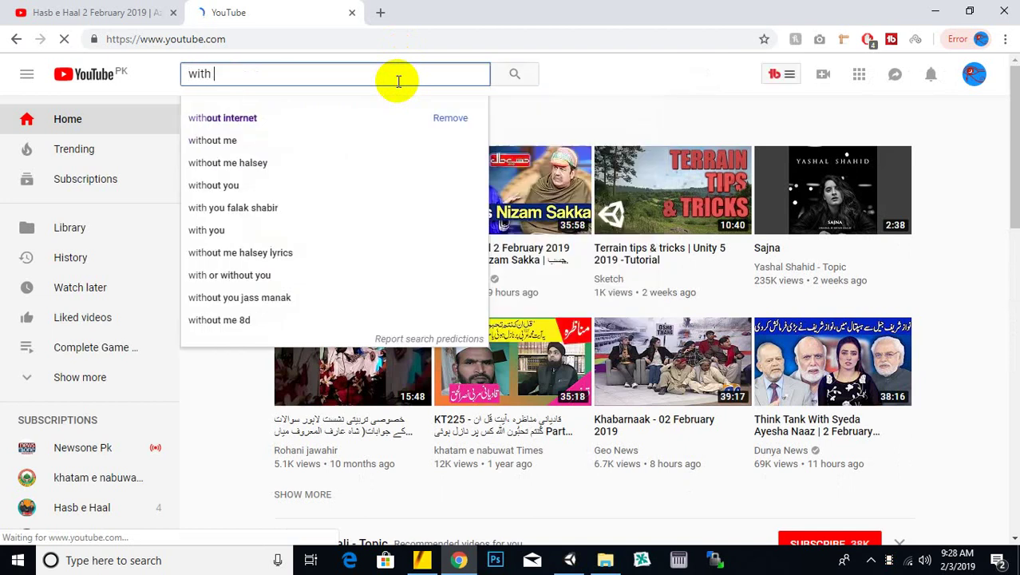
{"action": "type", "text": "t copy"}
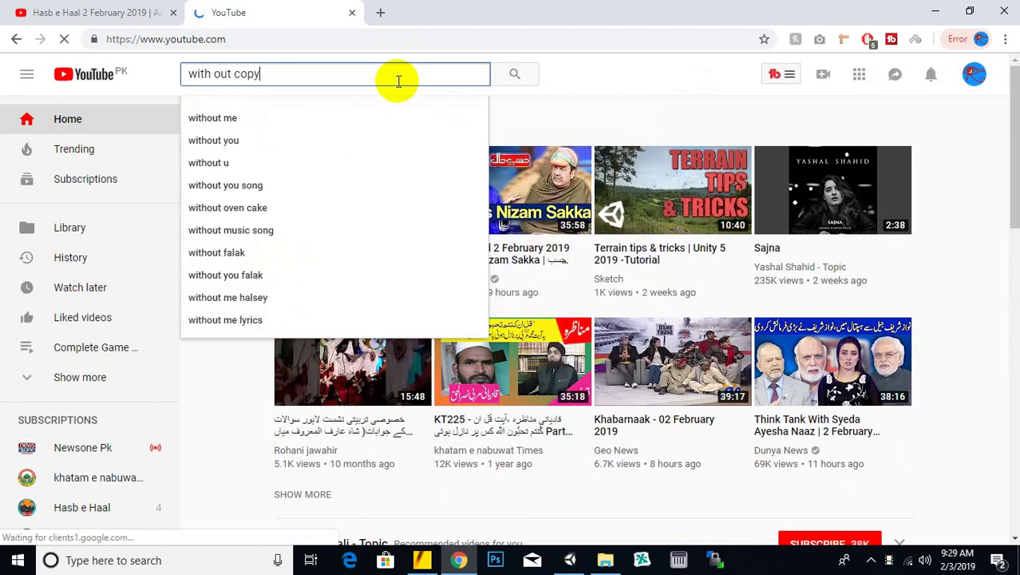
{"action": "key", "text": "Down"}
{"action": "key", "text": "Return"}
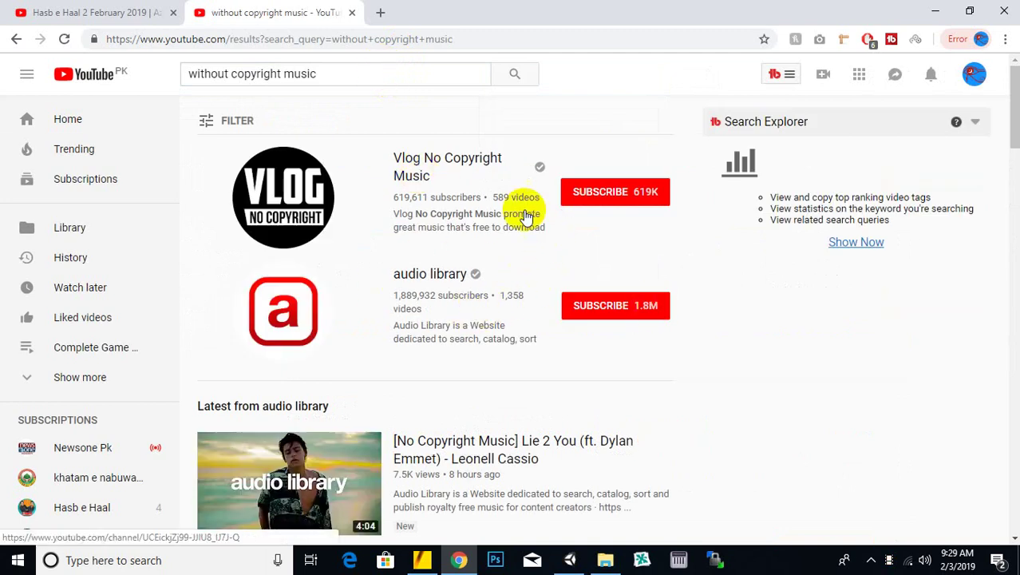
Step: Open the audio library channel and scroll down to its No Copyright Music from SoundCloud section
{"action": "left_click", "coordinate": [431, 280]}
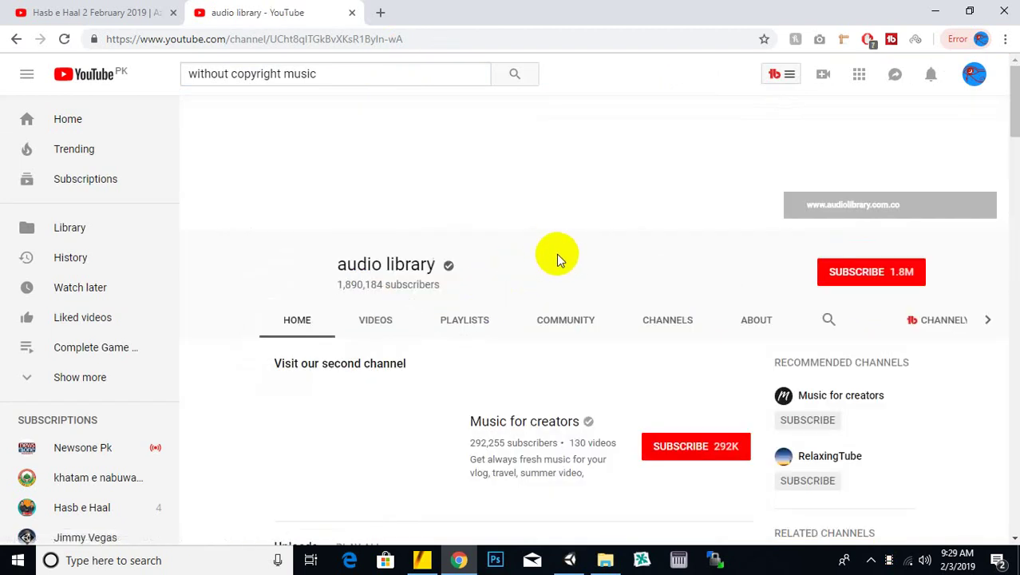
{"action": "scroll", "coordinate": [550, 254], "scroll_direction": "down", "scroll_amount": 4}
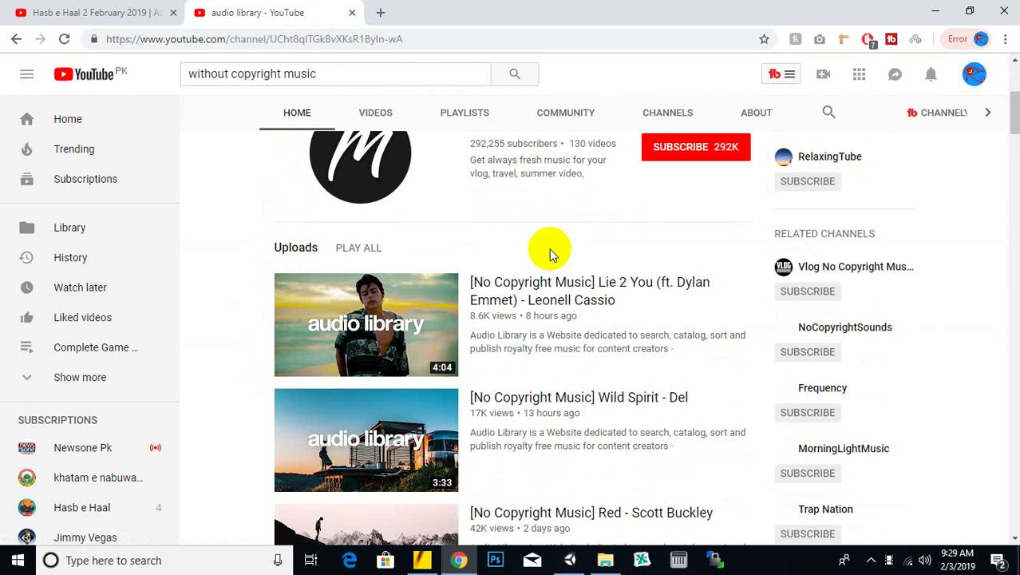
{"action": "scroll", "coordinate": [550, 254], "scroll_direction": "down", "scroll_amount": 5}
{"action": "scroll", "coordinate": [550, 254], "scroll_direction": "down", "scroll_amount": 1}
{"action": "scroll", "coordinate": [549, 254], "scroll_direction": "down", "scroll_amount": 1}
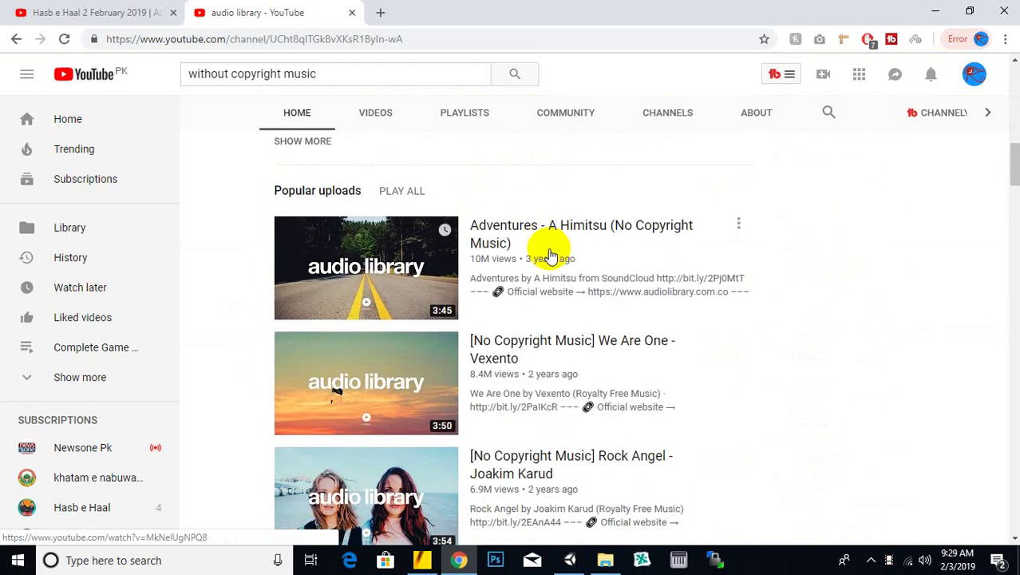
{"action": "scroll", "coordinate": [549, 254], "scroll_direction": "down", "scroll_amount": 4}
{"action": "scroll", "coordinate": [550, 254], "scroll_direction": "down", "scroll_amount": 1}
{"action": "scroll", "coordinate": [550, 254], "scroll_direction": "down", "scroll_amount": 2}
{"action": "scroll", "coordinate": [549, 254], "scroll_direction": "down", "scroll_amount": 4}
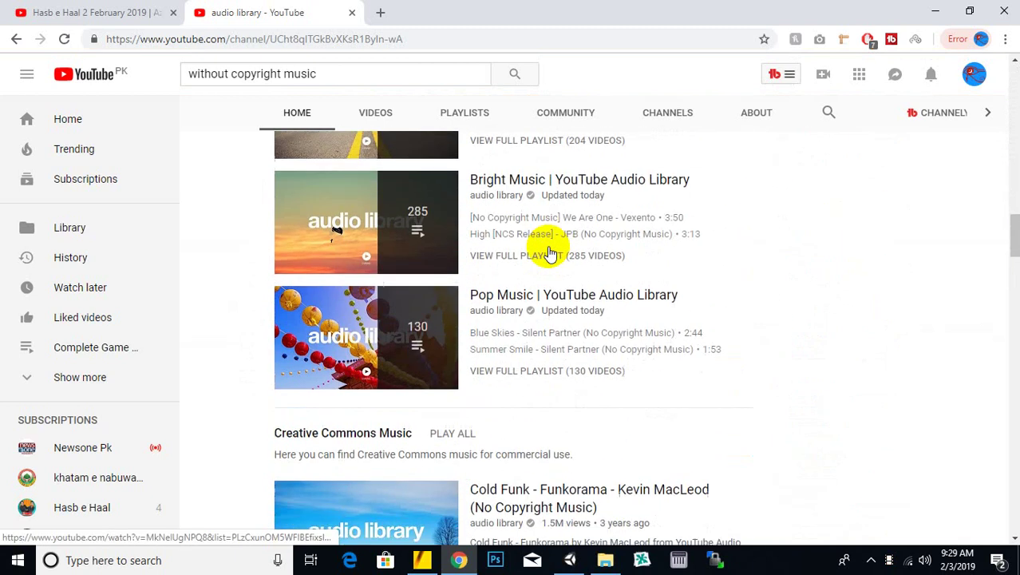
{"action": "scroll", "coordinate": [550, 254], "scroll_direction": "down", "scroll_amount": 5}
{"action": "scroll", "coordinate": [546, 246], "scroll_direction": "down", "scroll_amount": 5}
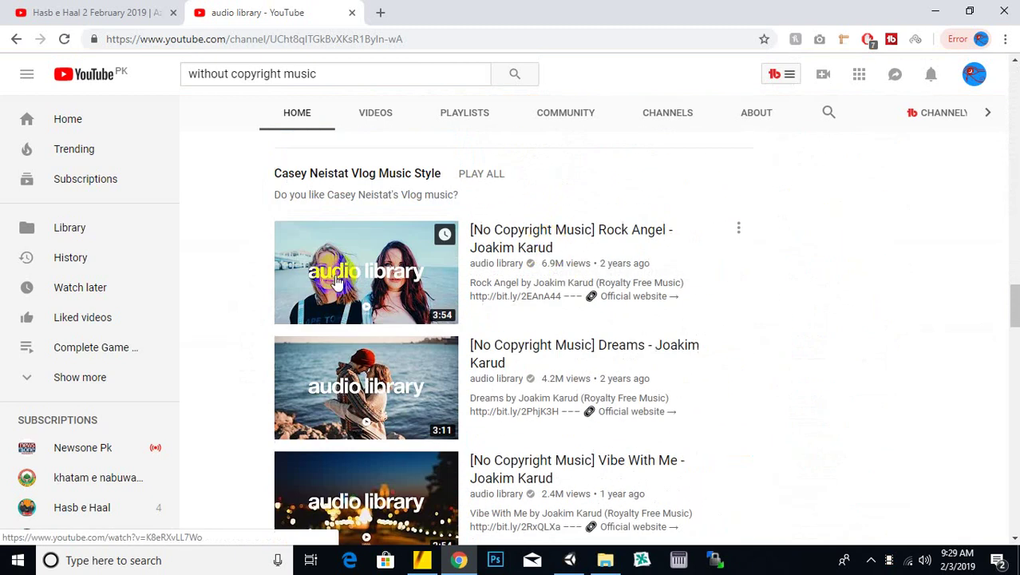
{"action": "scroll", "coordinate": [827, 397], "scroll_direction": "down", "scroll_amount": 2}
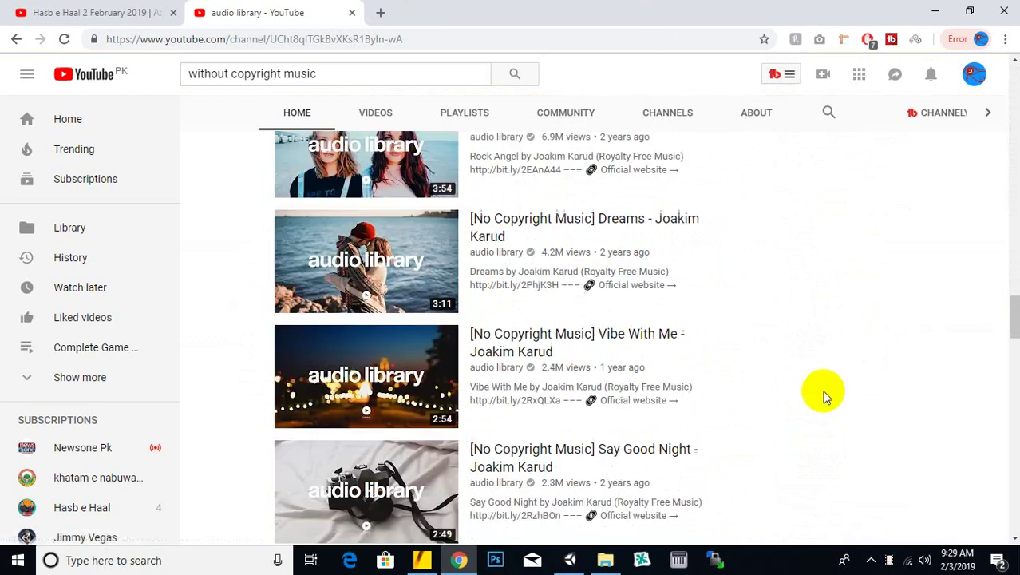
{"action": "scroll", "coordinate": [827, 396], "scroll_direction": "down", "scroll_amount": 4}
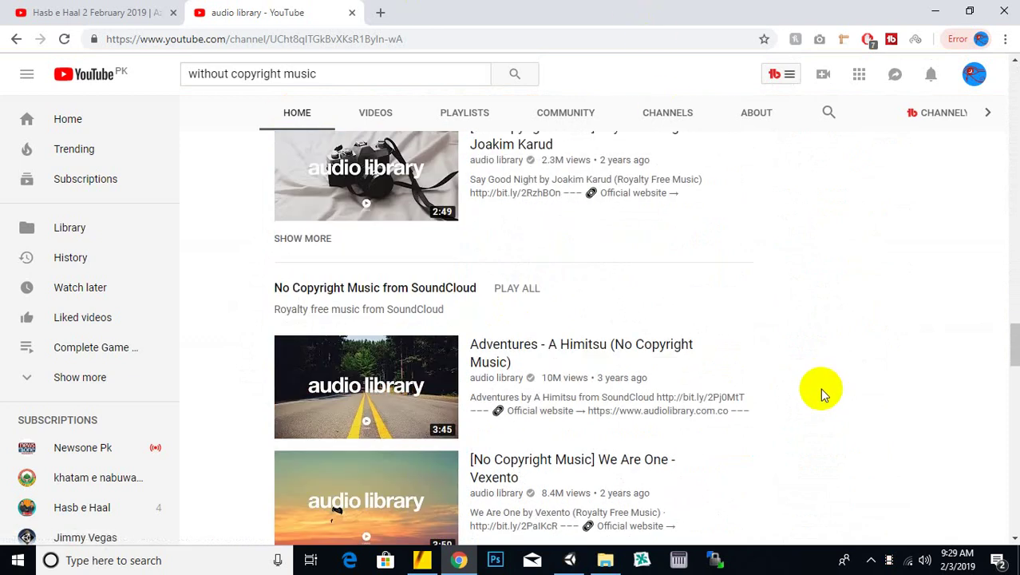
Step: Select the channel's web address and dismiss its right-click editing menu
{"action": "left_click", "coordinate": [564, 40]}
{"action": "left_click", "coordinate": [456, 38]}
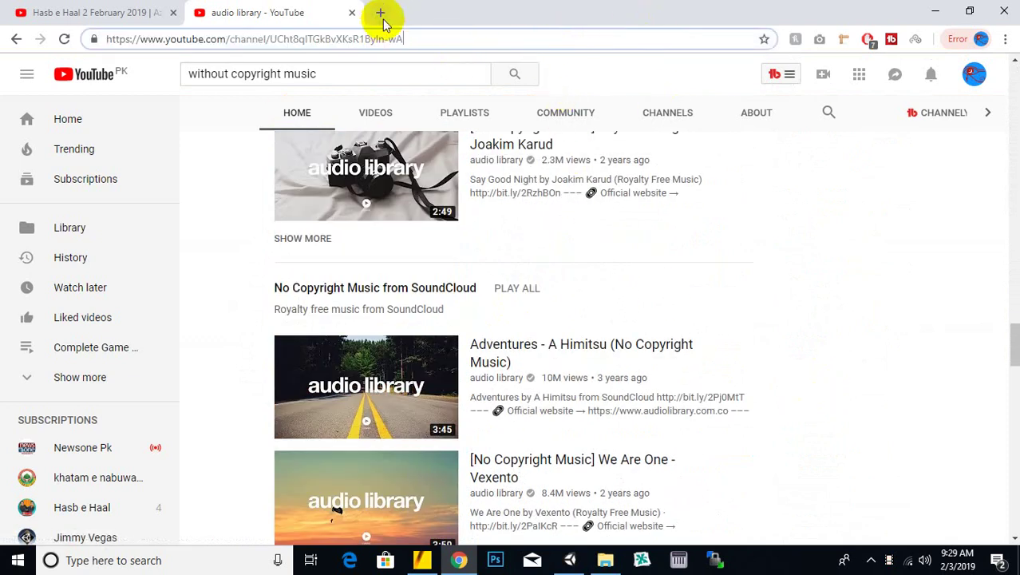
{"action": "right_click", "coordinate": [471, 37]}
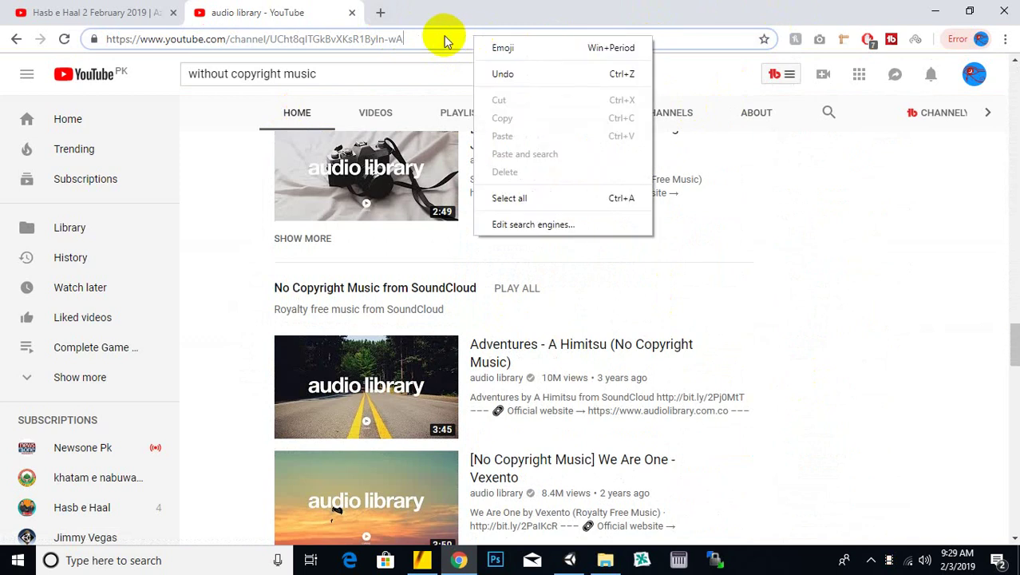
{"action": "left_click", "coordinate": [446, 40]}
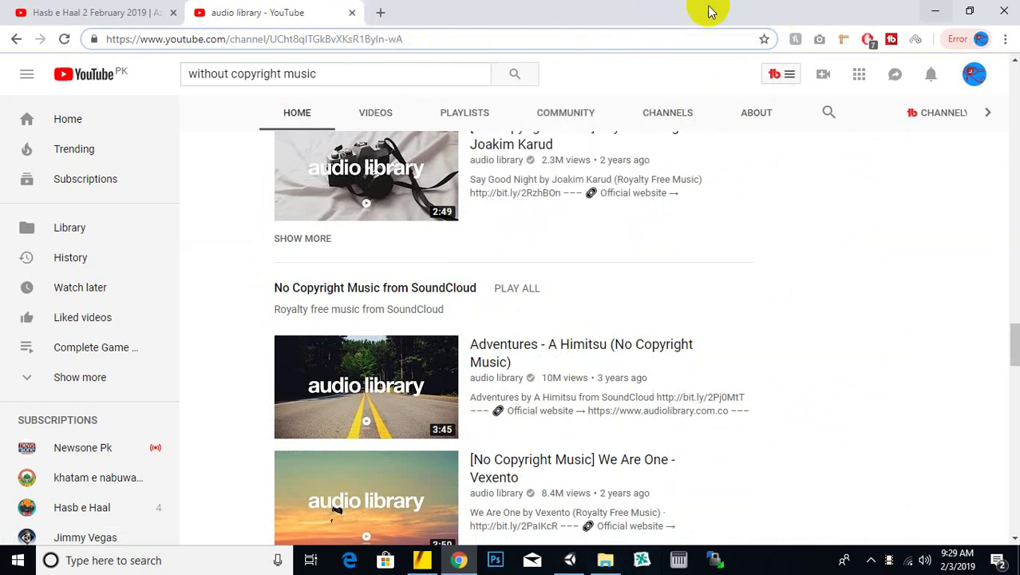
Step: Preview backgroundmusic1, backgroundmusic2 and backgroundmusic3 in VLC, then close VLC
{"action": "left_click", "coordinate": [934, 9]}
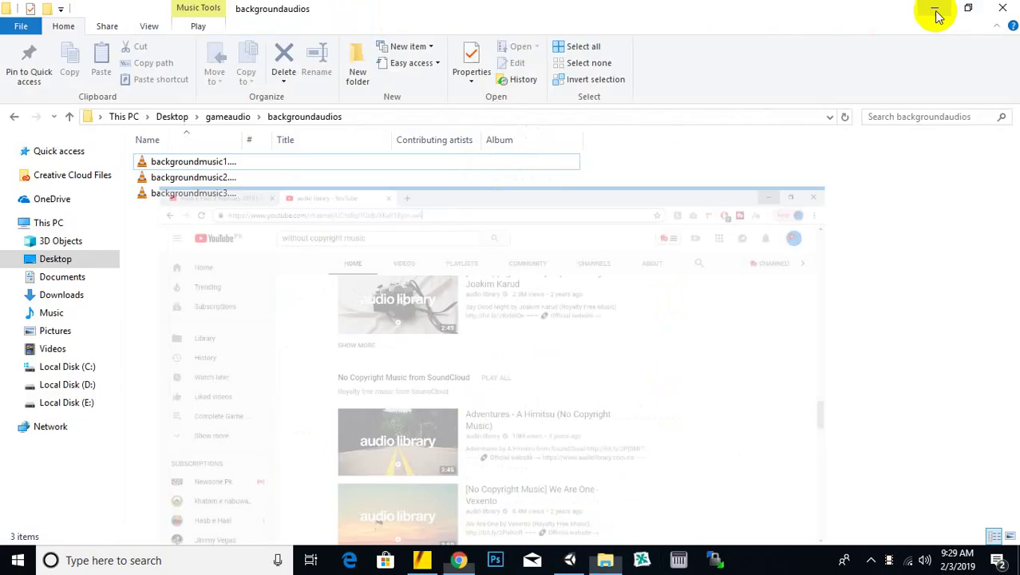
{"action": "double_click", "coordinate": [194, 162]}
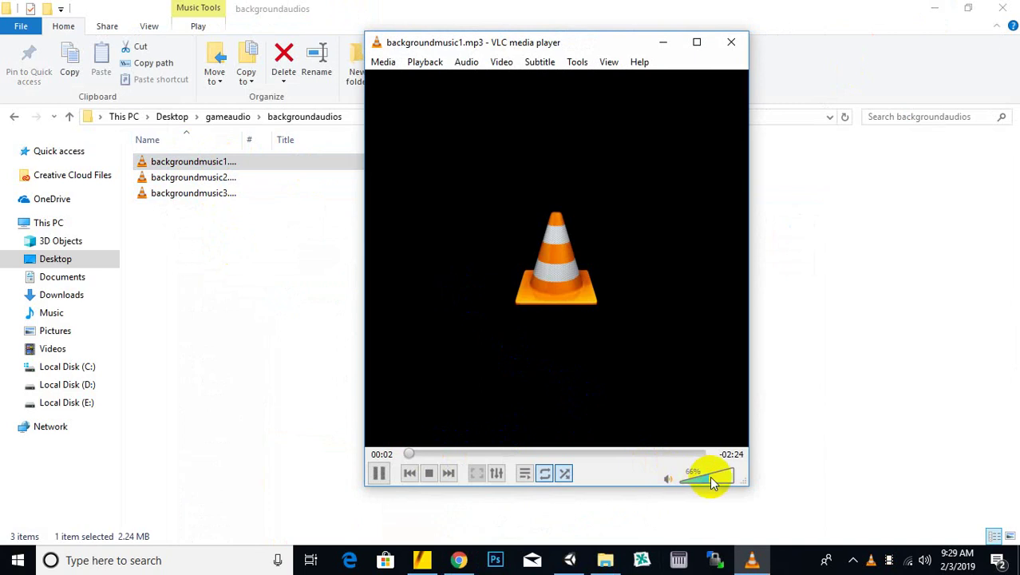
{"action": "double_click", "coordinate": [220, 184]}
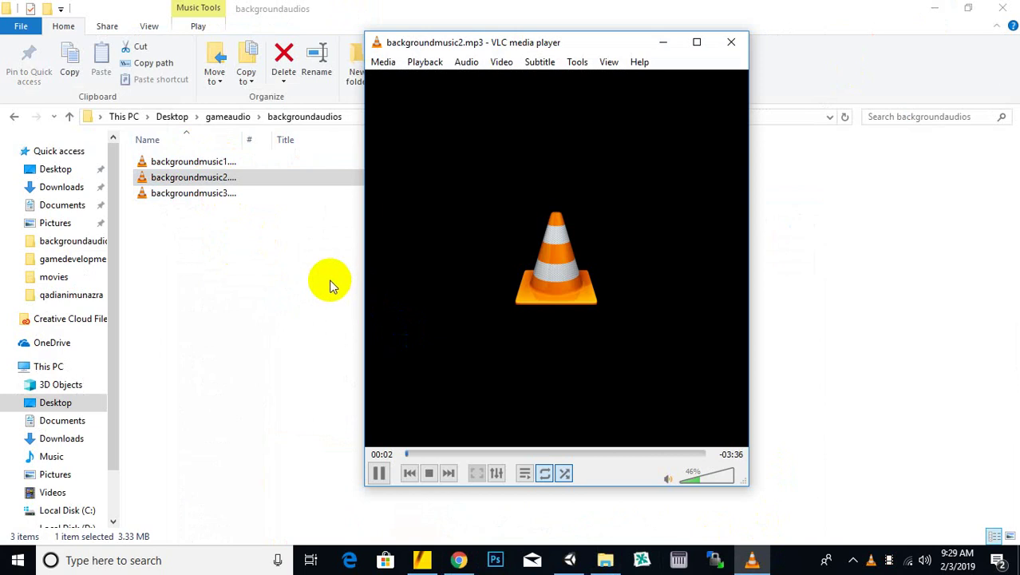
{"action": "left_click", "coordinate": [190, 198]}
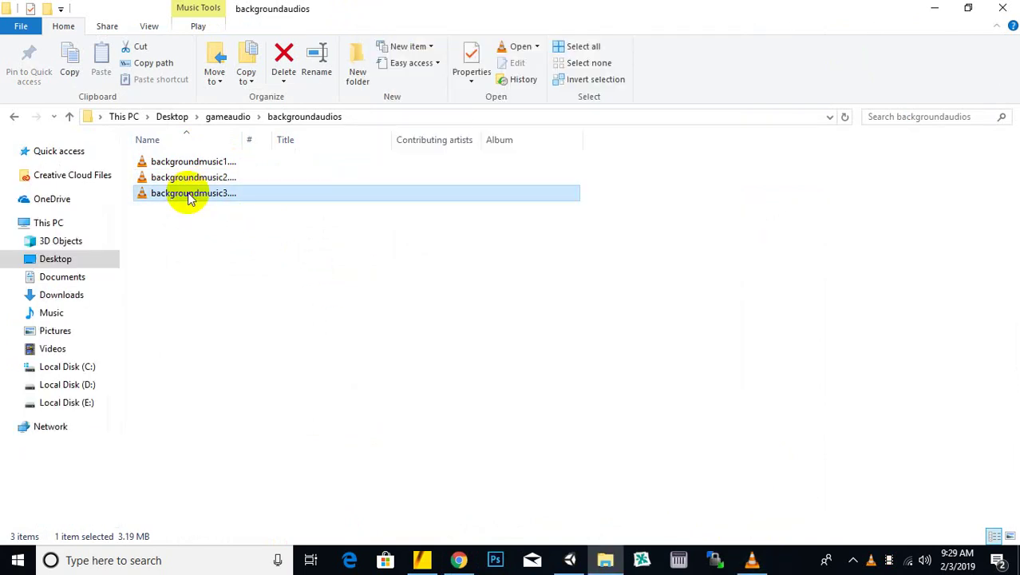
{"action": "mouse_move", "coordinate": [757, 553]}
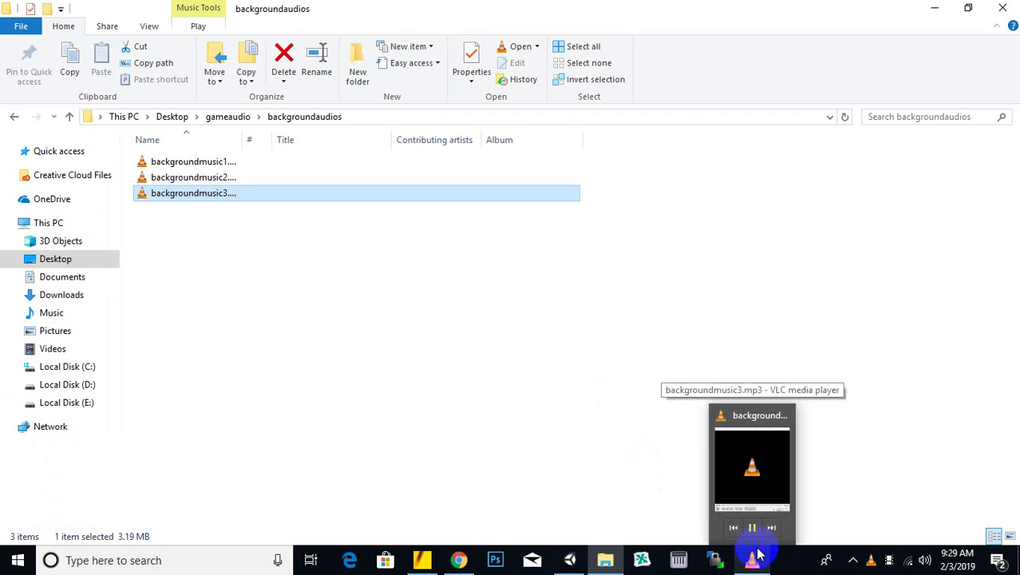
{"action": "left_click", "coordinate": [757, 554]}
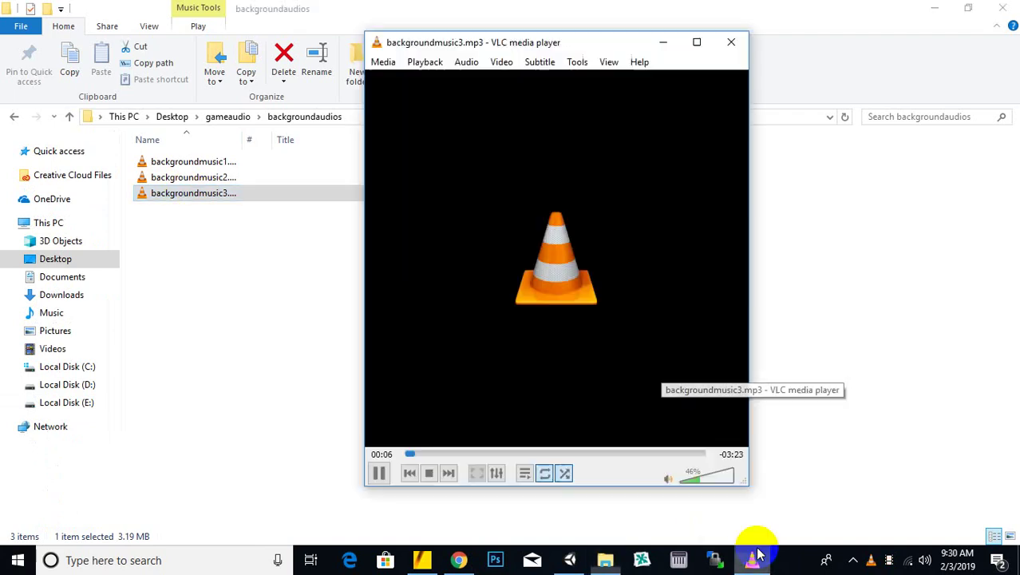
{"action": "left_click", "coordinate": [733, 41]}
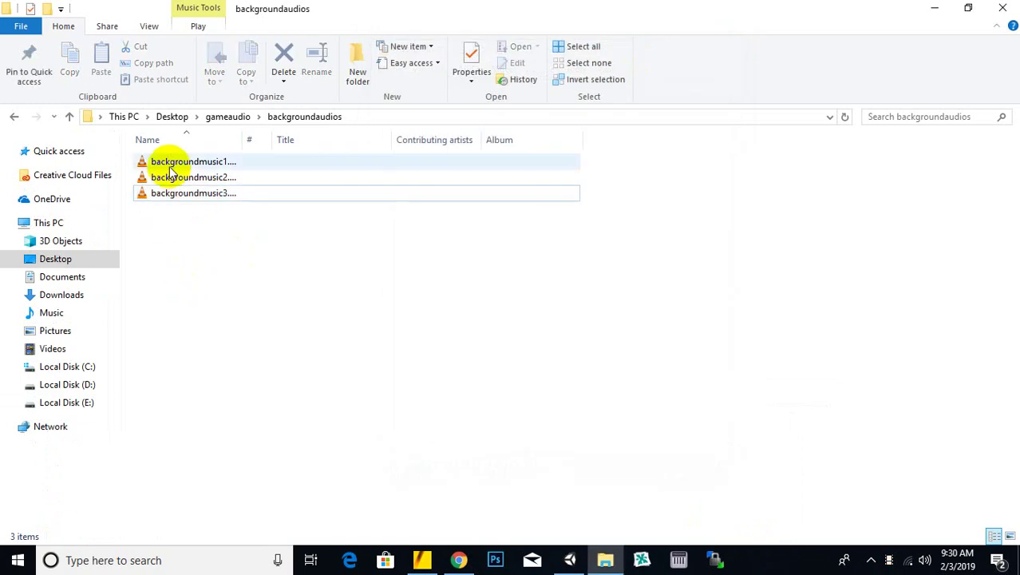
Step: Add backgroundmusic2 to the Vegas project as a second audio track and trim its end
{"action": "mouse_move", "coordinate": [163, 178]}
{"action": "left_mouse_down"}
{"action": "mouse_move", "coordinate": [515, 518]}
{"action": "mouse_move", "coordinate": [426, 563]}
{"action": "left_mouse_up"}
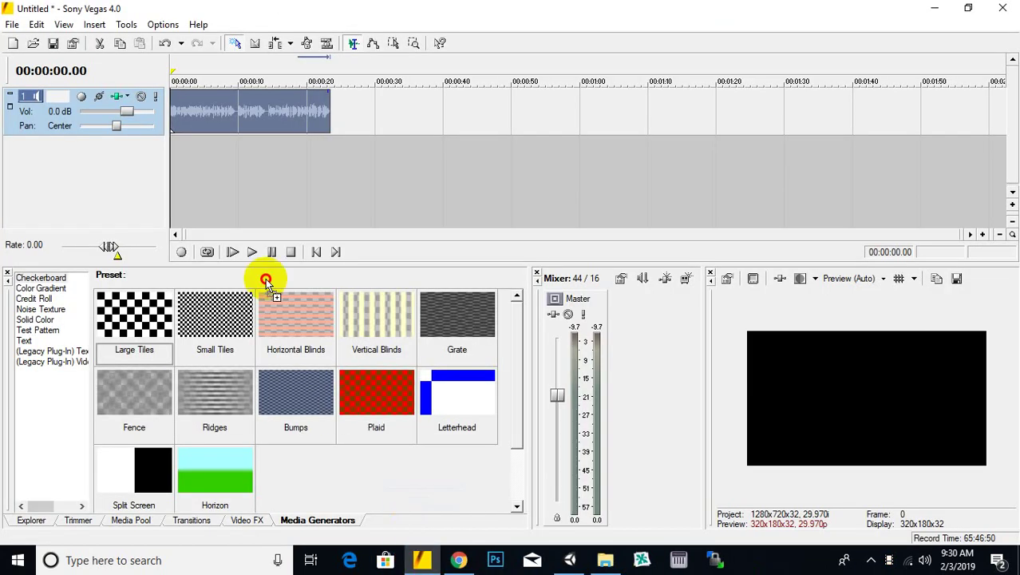
{"action": "left_click_drag", "start_coordinate": [425, 563], "coordinate": [180, 164]}
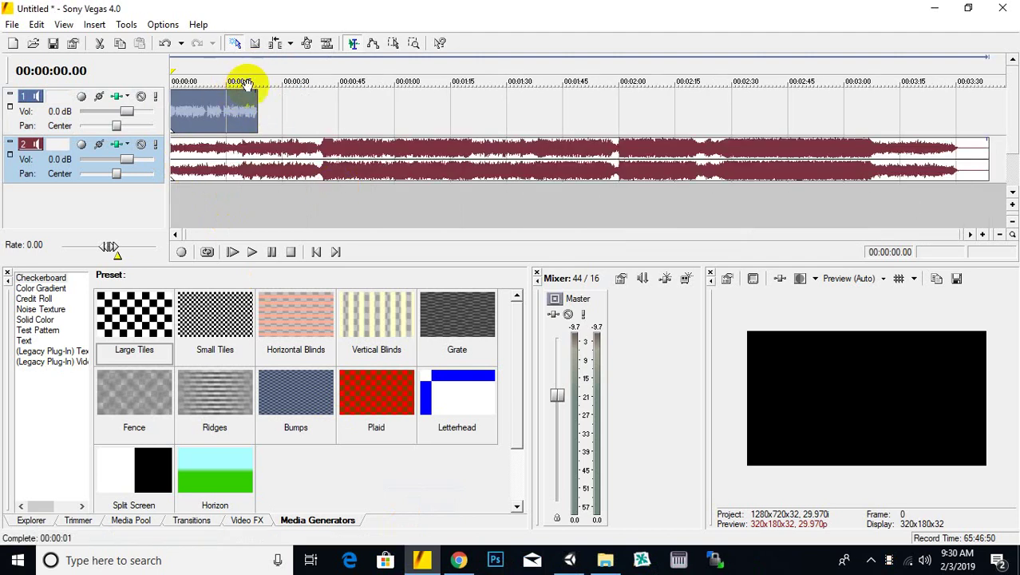
{"action": "left_click_drag", "start_coordinate": [988, 163], "coordinate": [252, 156]}
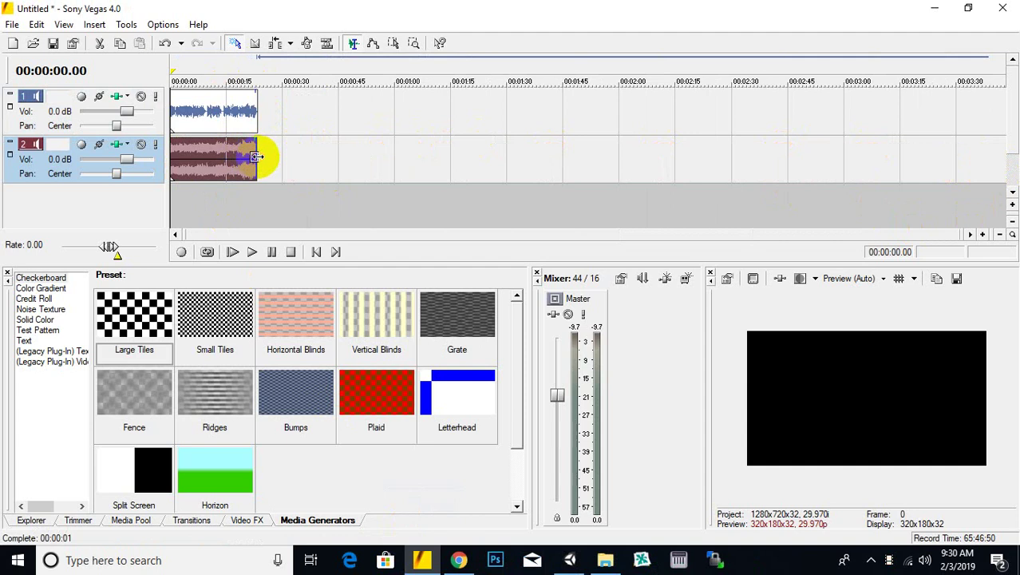
Step: Shift the voice clip a few seconds later and extend the music to end with it near 0:25
{"action": "left_click_drag", "start_coordinate": [205, 112], "coordinate": [215, 113]}
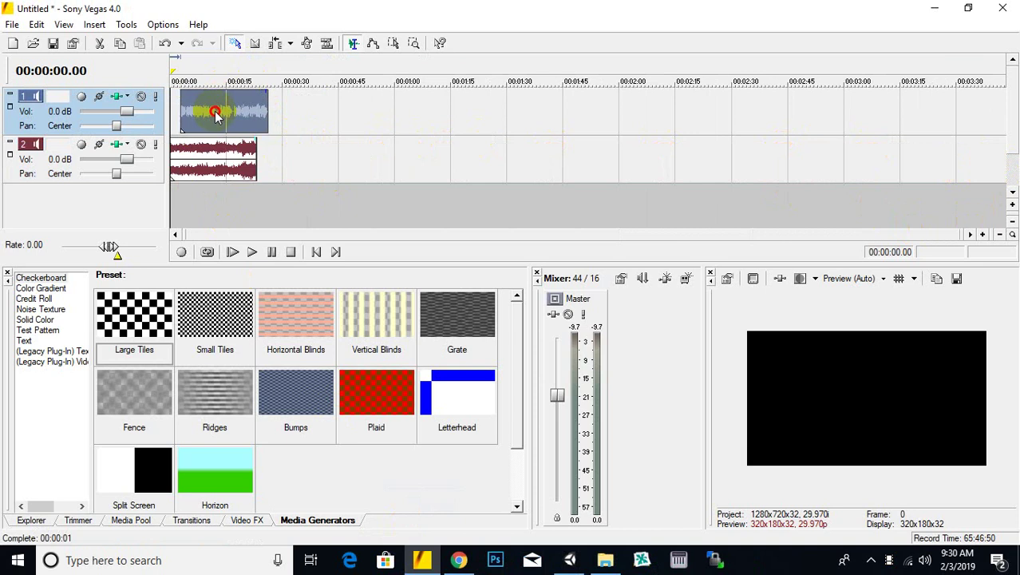
{"action": "scroll", "coordinate": [214, 124], "scroll_direction": "up", "scroll_amount": 2}
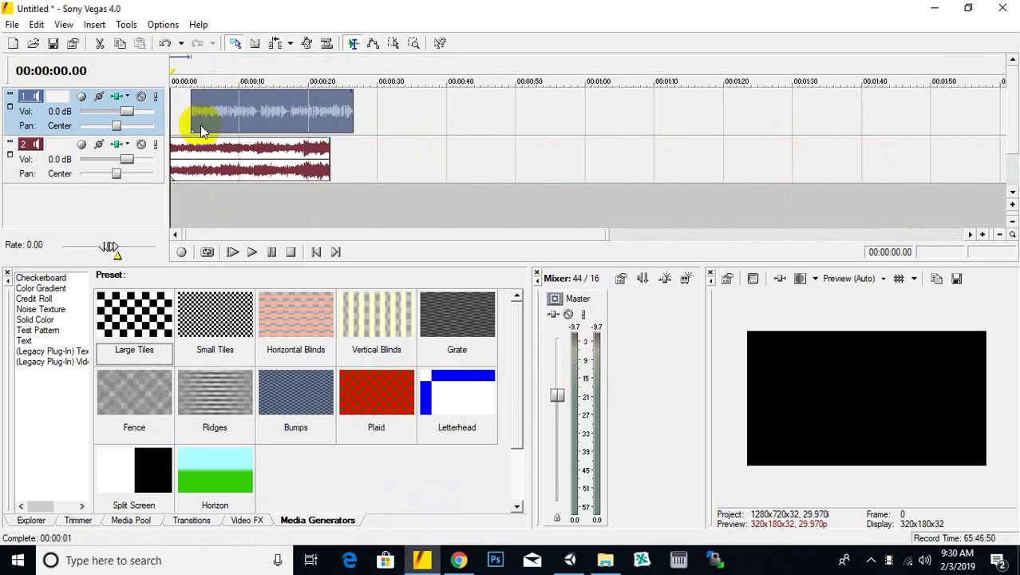
{"action": "scroll", "coordinate": [215, 124], "scroll_direction": "up", "scroll_amount": 2}
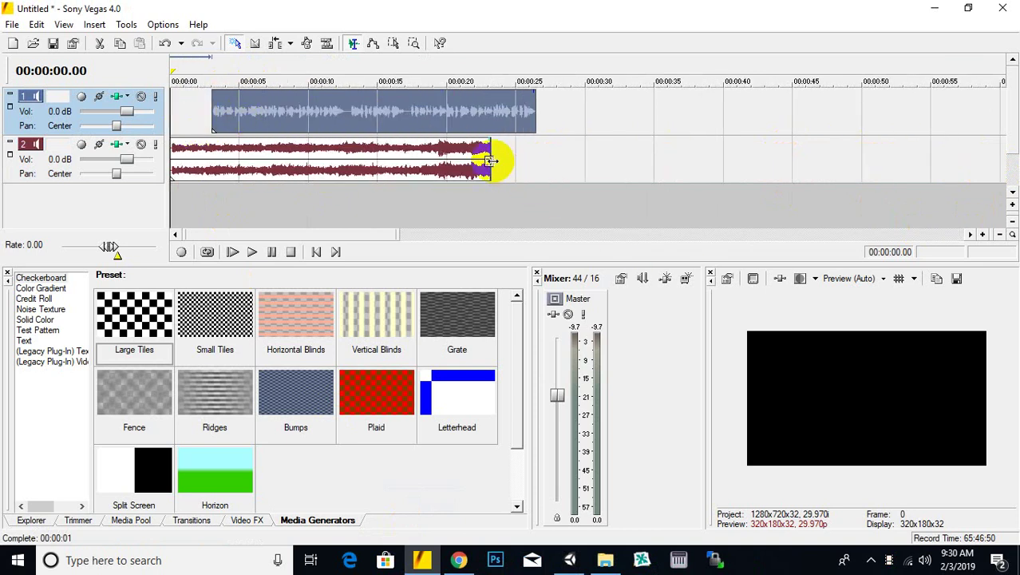
{"action": "left_click_drag", "start_coordinate": [491, 159], "coordinate": [527, 159]}
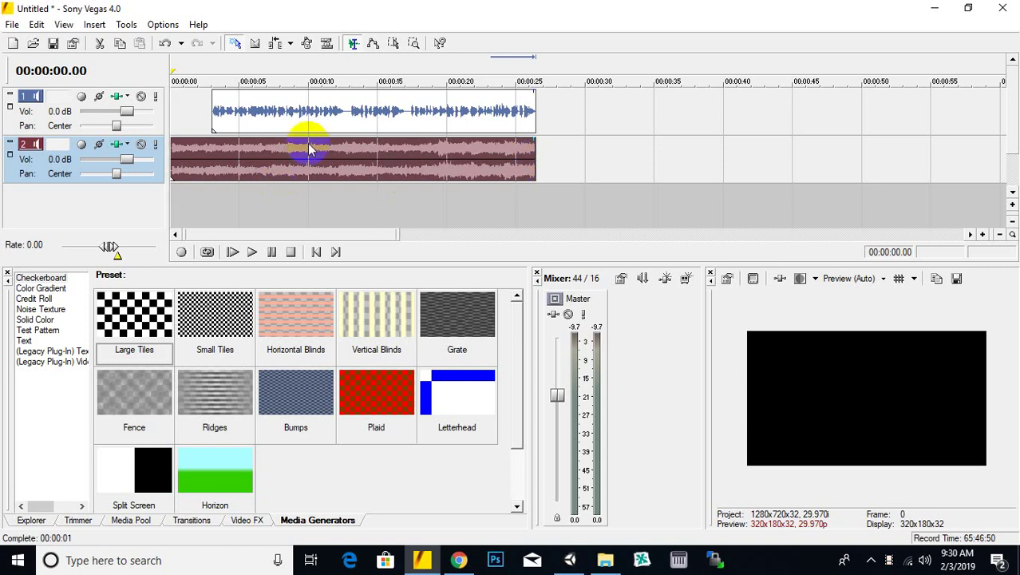
{"action": "left_click_drag", "start_coordinate": [306, 145], "coordinate": [288, 143]}
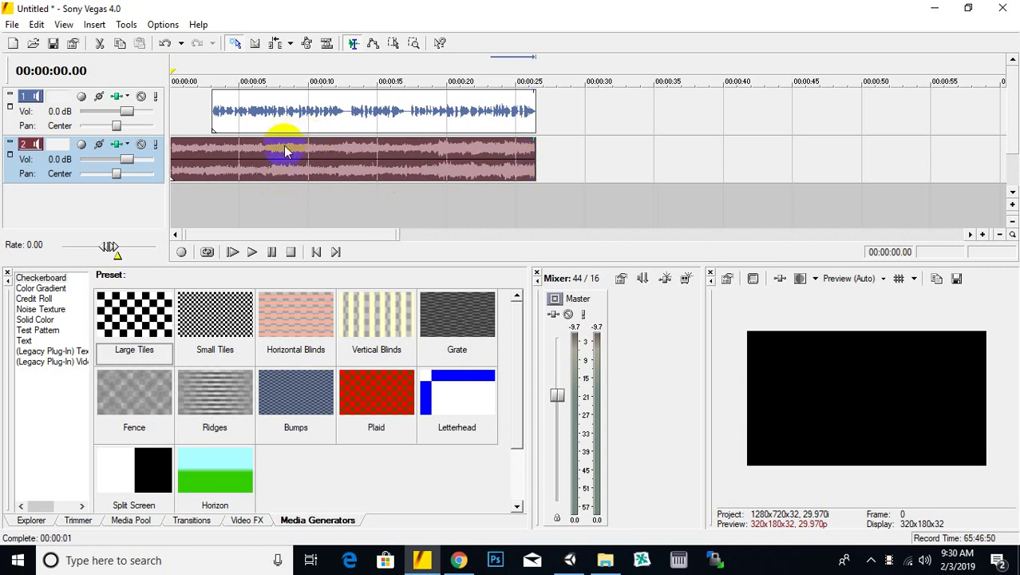
Step: Lower the background music's gain to about -25 dB while previewing the mix under the narration
{"action": "left_click", "coordinate": [289, 146]}
{"action": "left_click_drag", "start_coordinate": [289, 145], "coordinate": [289, 160]}
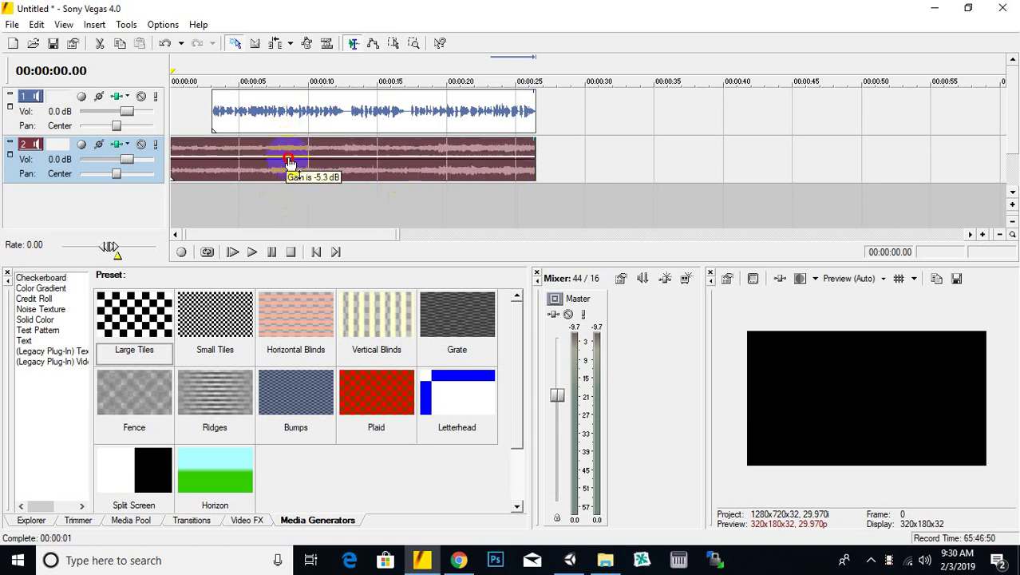
{"action": "left_click_drag", "start_coordinate": [289, 161], "coordinate": [292, 163]}
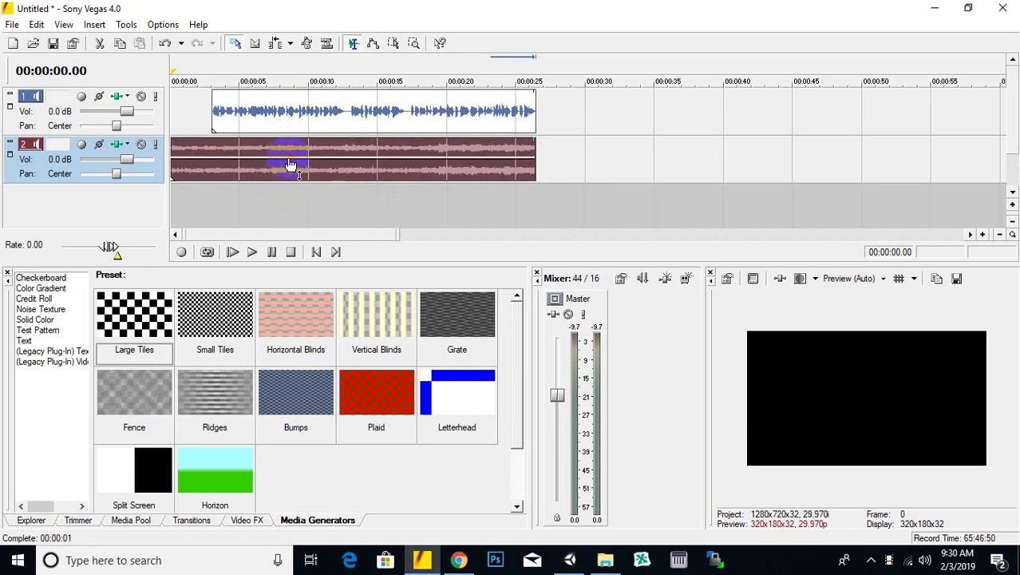
{"action": "left_click", "coordinate": [207, 196]}
{"action": "left_click", "coordinate": [251, 252]}
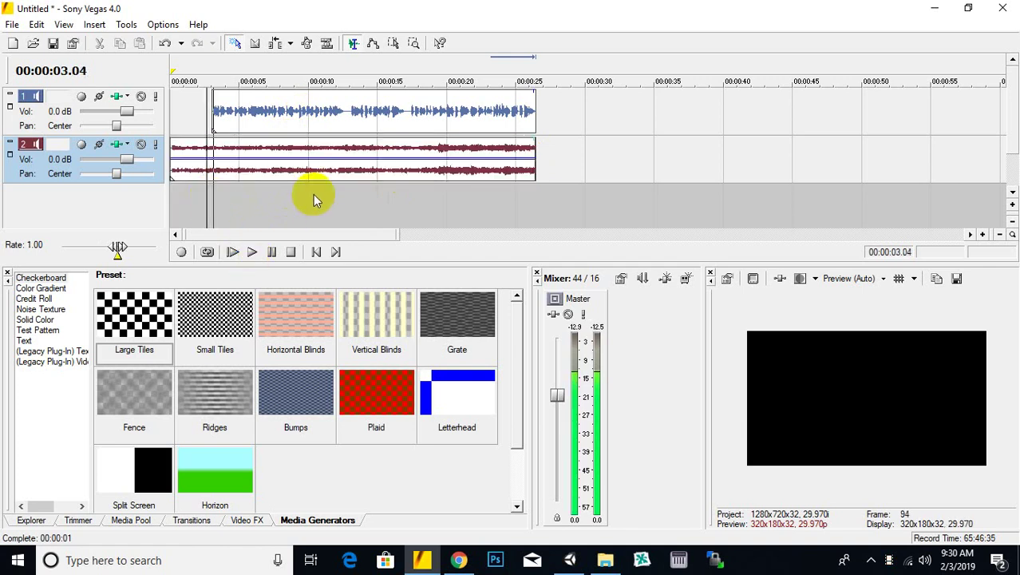
{"action": "left_click_drag", "start_coordinate": [298, 165], "coordinate": [299, 181]}
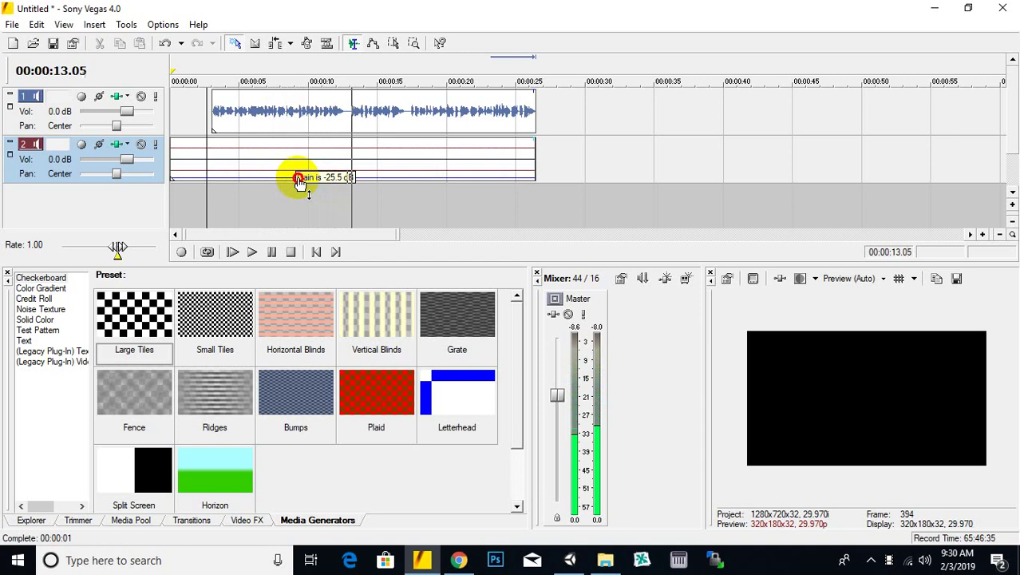
{"action": "left_click_drag", "start_coordinate": [300, 181], "coordinate": [300, 185]}
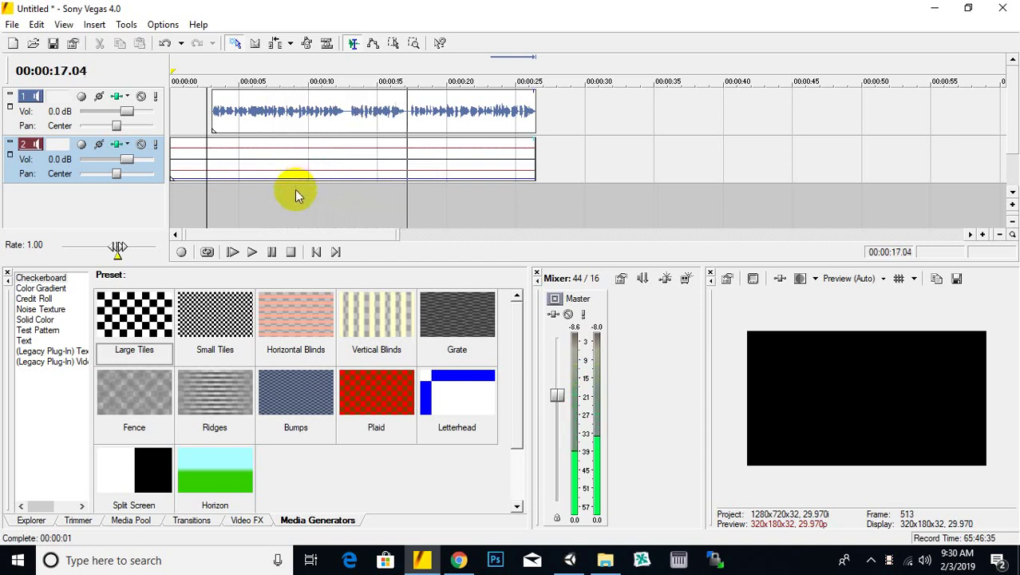
{"action": "left_click", "coordinate": [290, 252]}
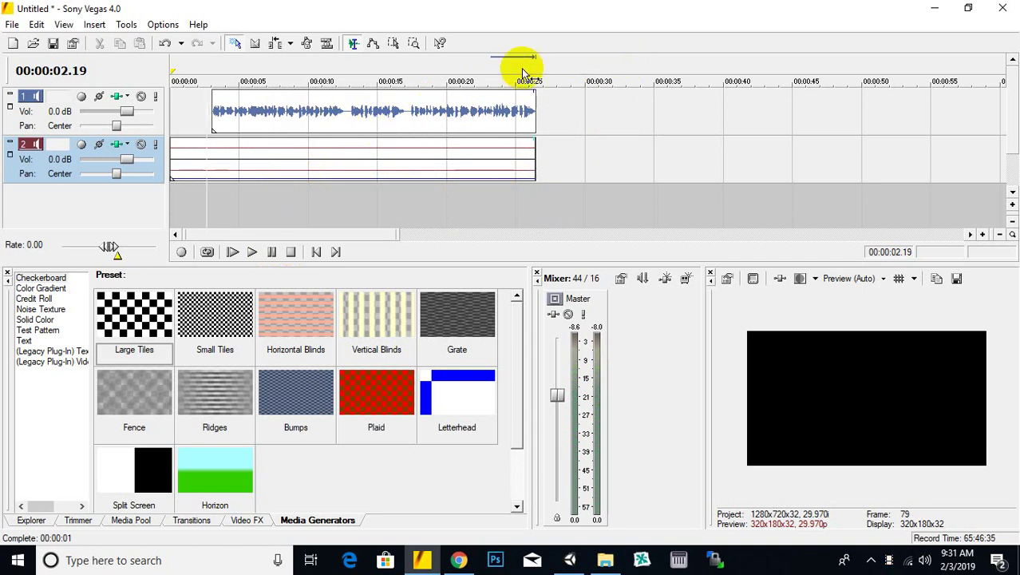
Step: Render the full mix as soundforgame.mp3 in MP3 Audio format and open its output folder
{"action": "double_click", "coordinate": [558, 69]}
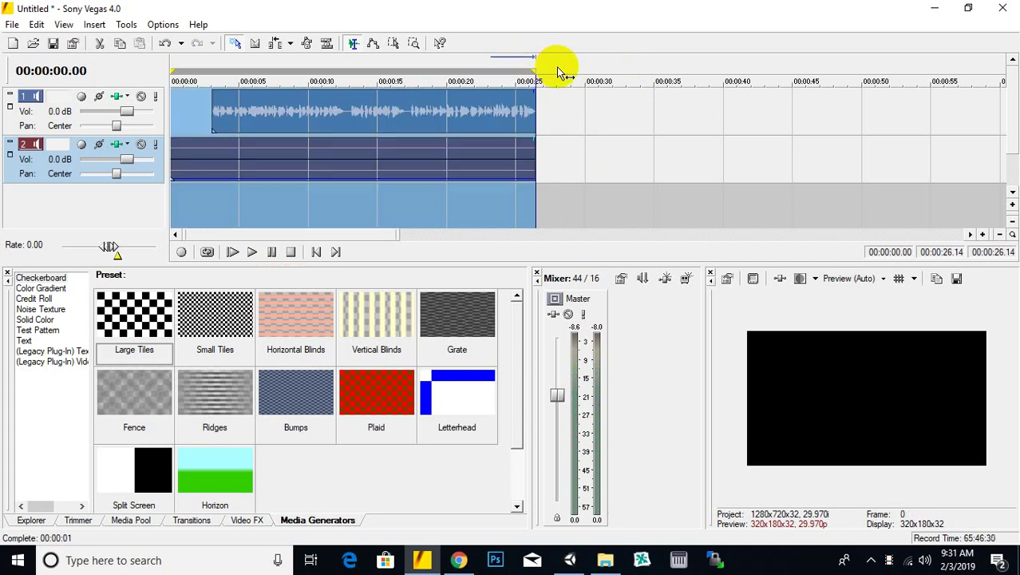
{"action": "left_click", "coordinate": [12, 24]}
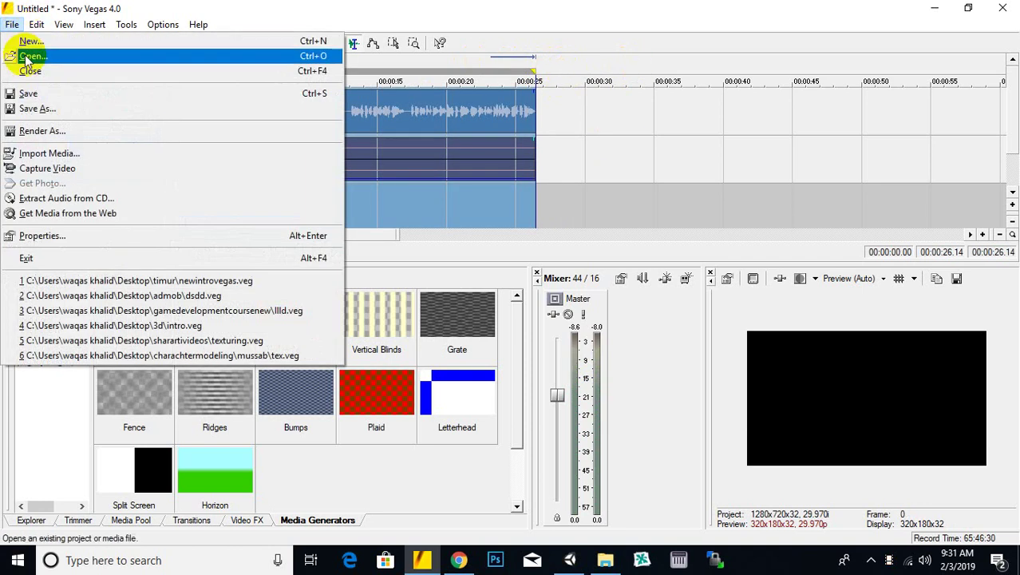
{"action": "left_click", "coordinate": [90, 138]}
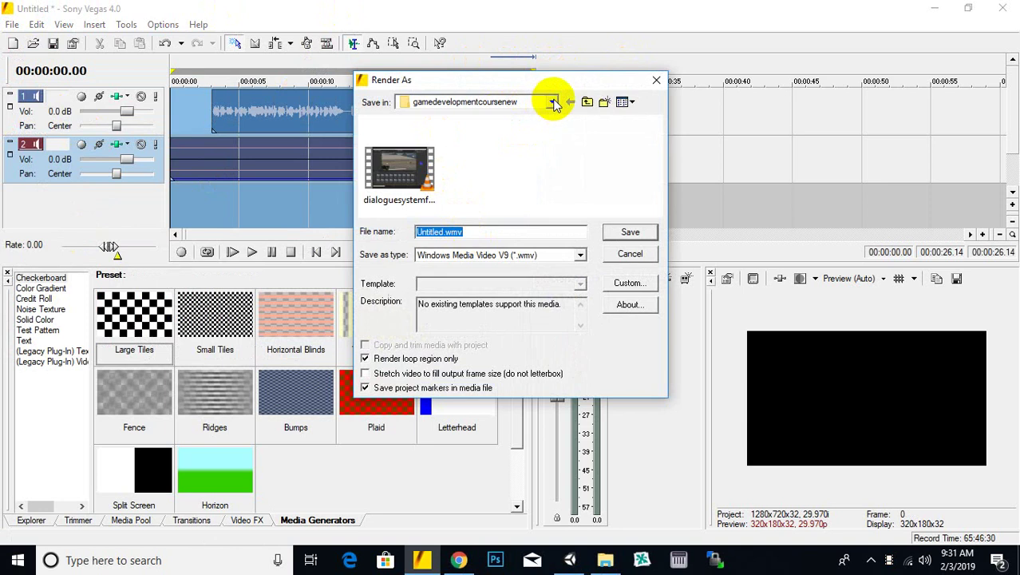
{"action": "left_click_drag", "start_coordinate": [443, 231], "coordinate": [401, 229]}
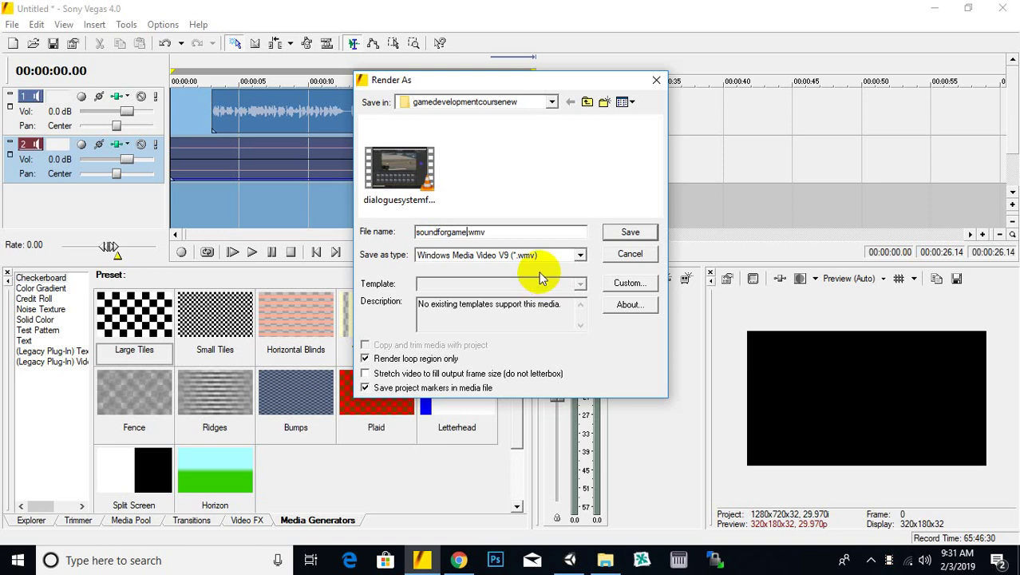
{"action": "left_click", "coordinate": [580, 255]}
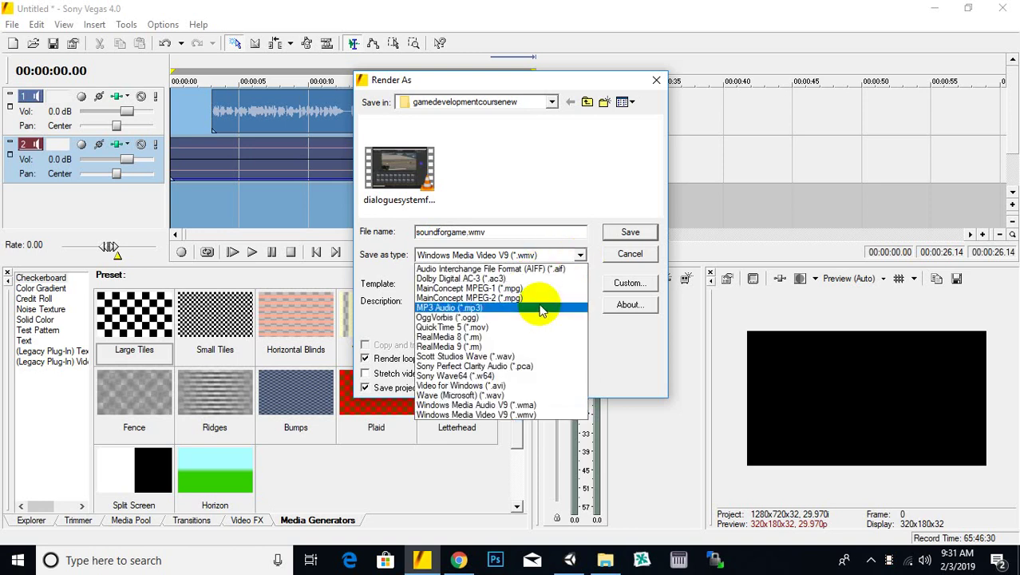
{"action": "left_click", "coordinate": [541, 309]}
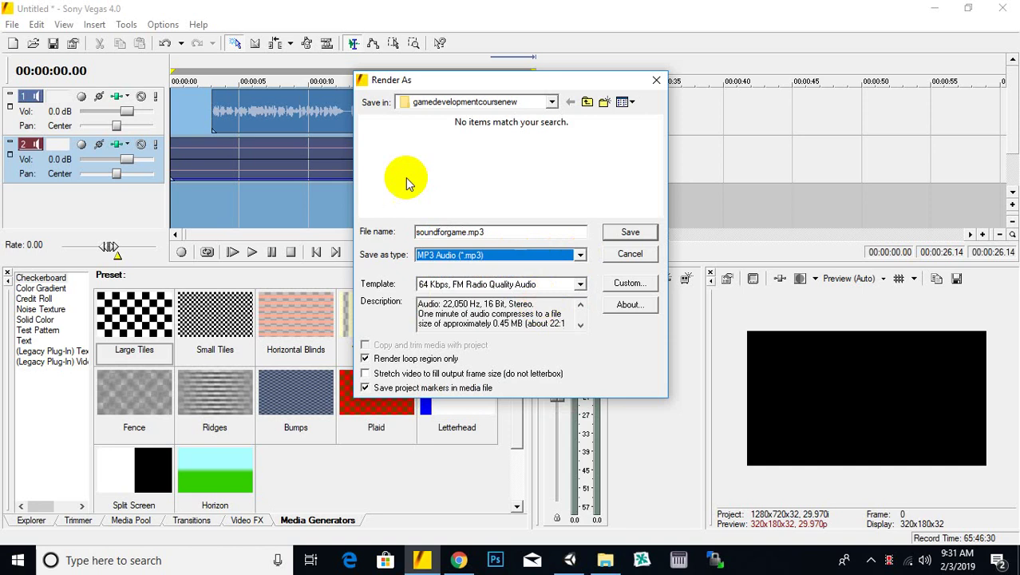
{"action": "left_click", "coordinate": [645, 233]}
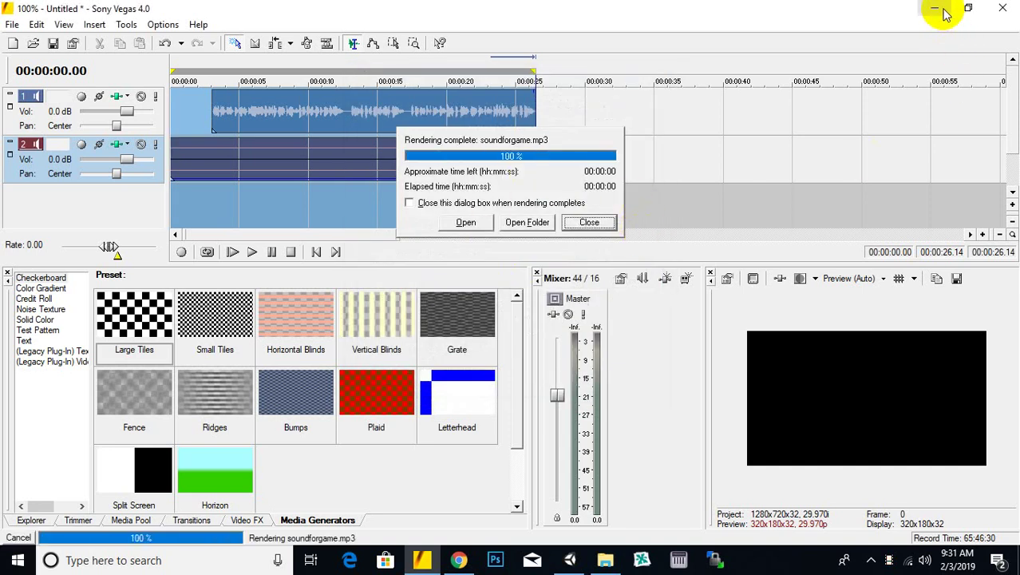
{"action": "left_click", "coordinate": [531, 227]}
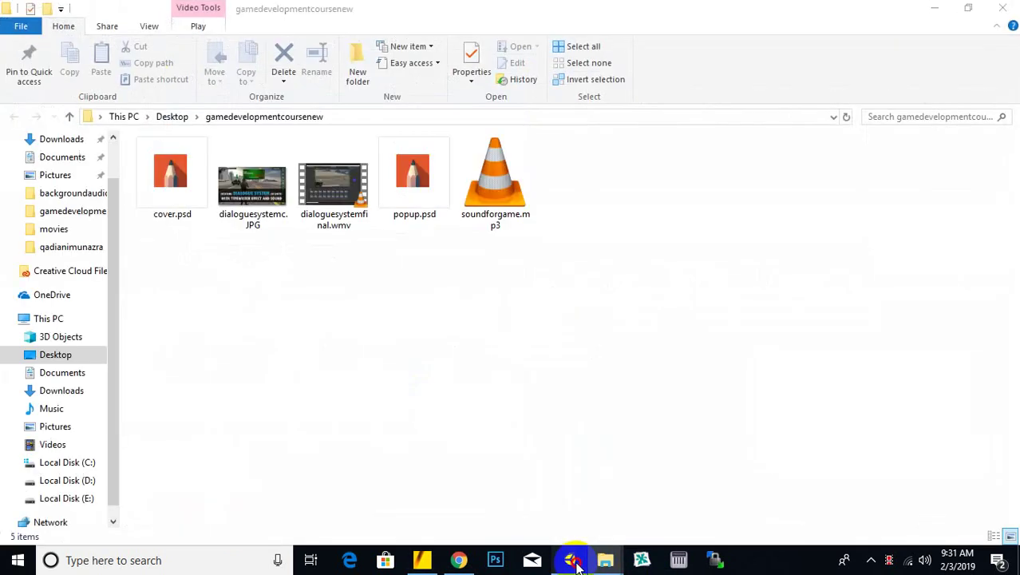
Step: Bring up the gamedevelopmentcoursenew folder and confirm soundforgame.mp3 is listed among its five files
{"action": "left_click", "coordinate": [574, 561]}
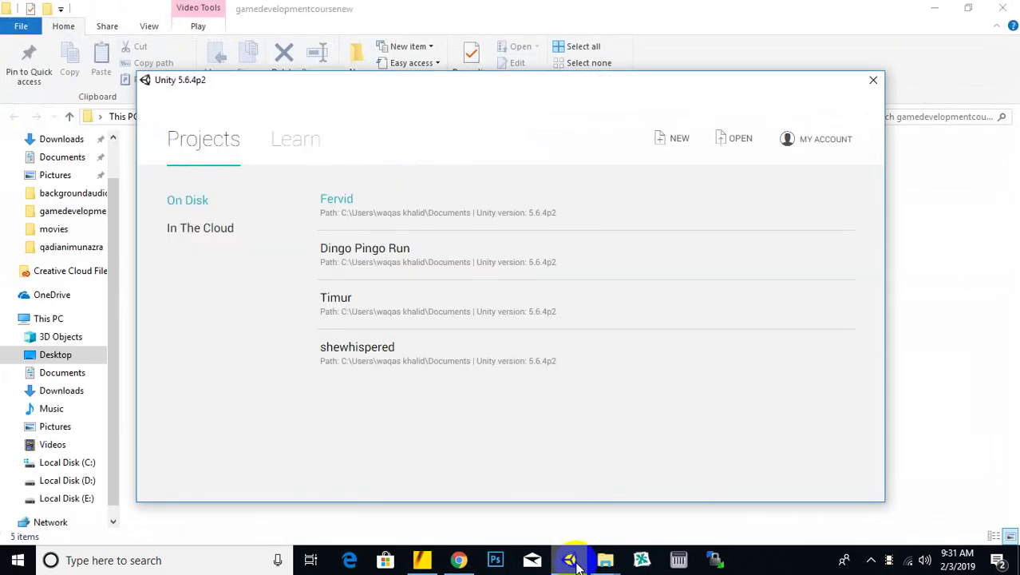
{"action": "left_click", "coordinate": [338, 200]}
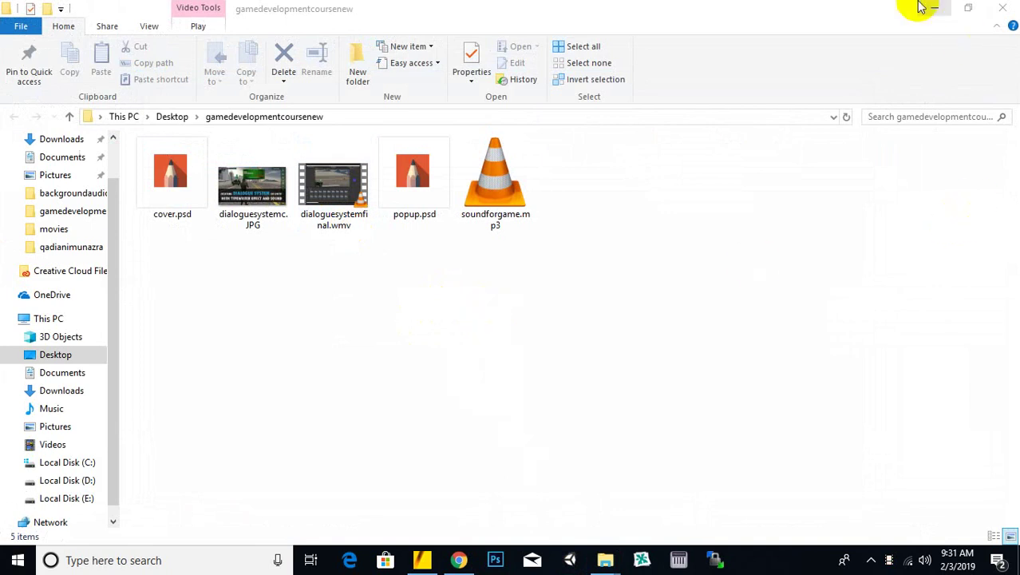
{"action": "right_click", "coordinate": [824, 6]}
{"action": "left_click", "coordinate": [729, 7]}
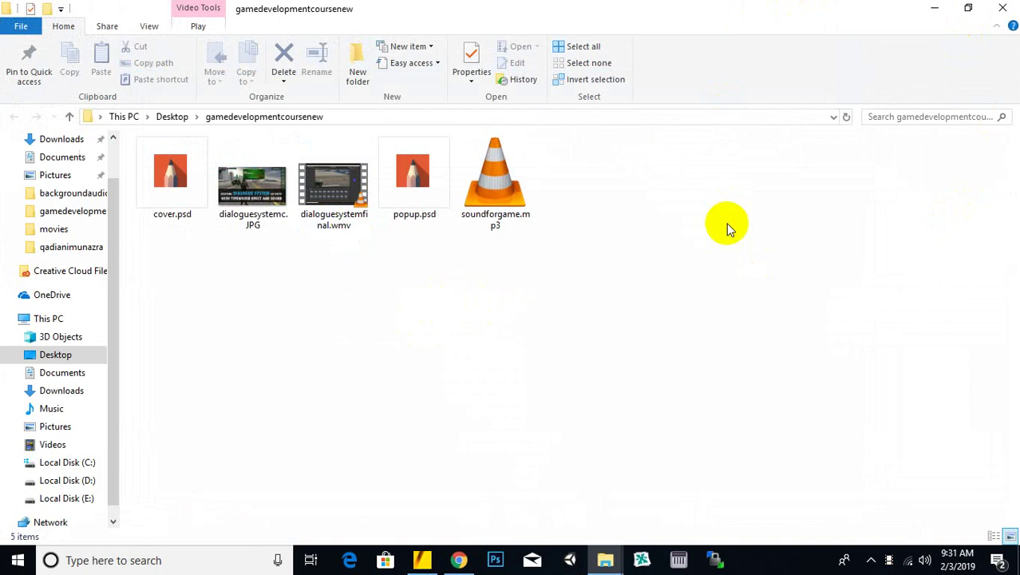